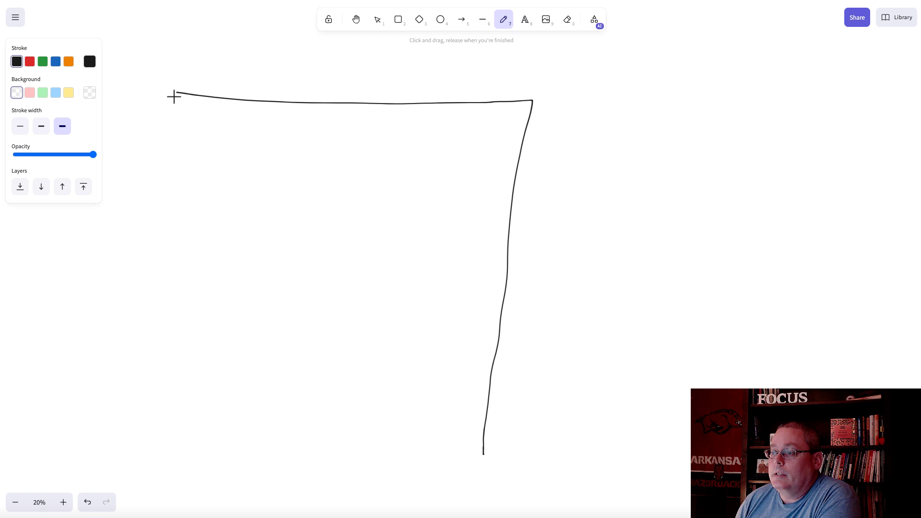
# Step: Draw the funnel outline with two dividers splitting it into three tiers
pyautogui.moveTo(174, 97)
pyautogui.mouseDown()
pyautogui.moveTo(185, 124)
pyautogui.moveTo(211, 428)
pyautogui.moveTo(278, 466)
pyautogui.moveTo(498, 470)
pyautogui.moveTo(490, 463)
pyautogui.mouseUp()
pyautogui.moveTo(191, 207); pyautogui.dragTo(509, 207)
pyautogui.moveTo(199, 332); pyautogui.dragTo(508, 328)
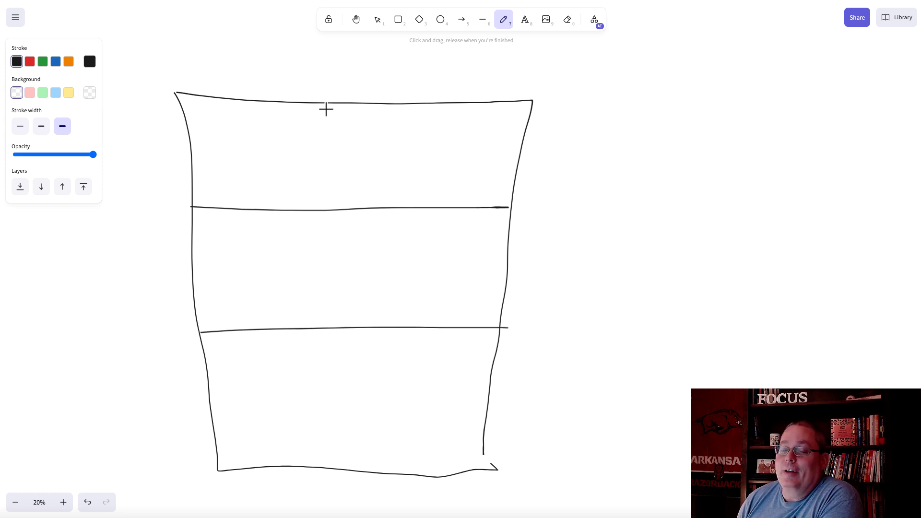
# Step: Label the tiers T, M and B, add a $ beside B, and curve a stroke into the top tier
pyautogui.moveTo(323, 140)
pyautogui.mouseDown()
pyautogui.moveTo(326, 177)
pyautogui.moveTo(323, 135)
pyautogui.moveTo(377, 128)
pyautogui.mouseUp()
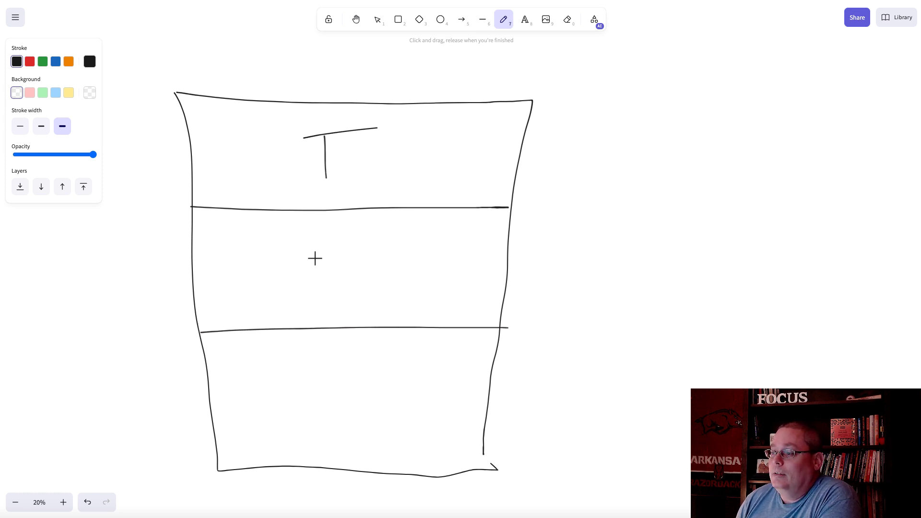
pyautogui.moveTo(300, 254); pyautogui.dragTo(381, 284)
pyautogui.moveTo(322, 382)
pyautogui.mouseDown()
pyautogui.moveTo(335, 425)
pyautogui.moveTo(368, 414)
pyautogui.moveTo(339, 429)
pyautogui.mouseUp()
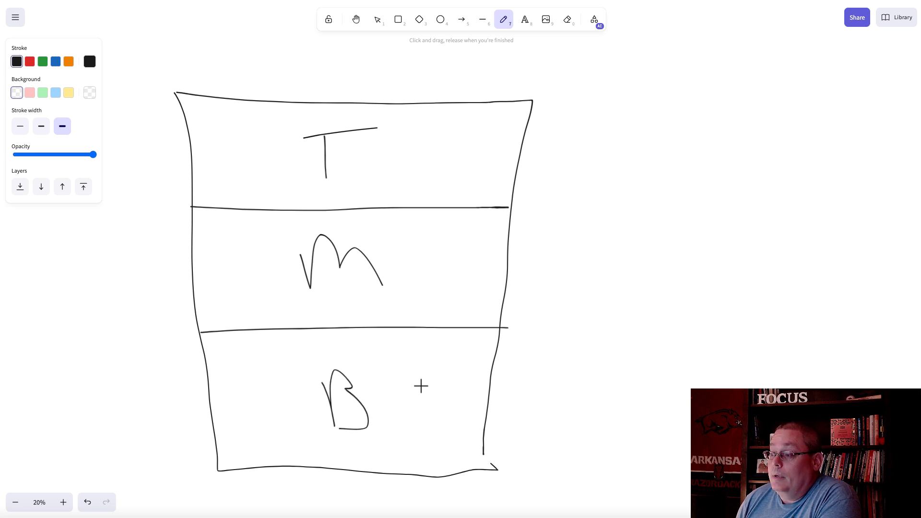
pyautogui.moveTo(422, 385); pyautogui.dragTo(416, 426)
pyautogui.moveTo(414, 379)
pyautogui.mouseDown()
pyautogui.moveTo(407, 428)
pyautogui.moveTo(427, 431)
pyautogui.mouseUp()
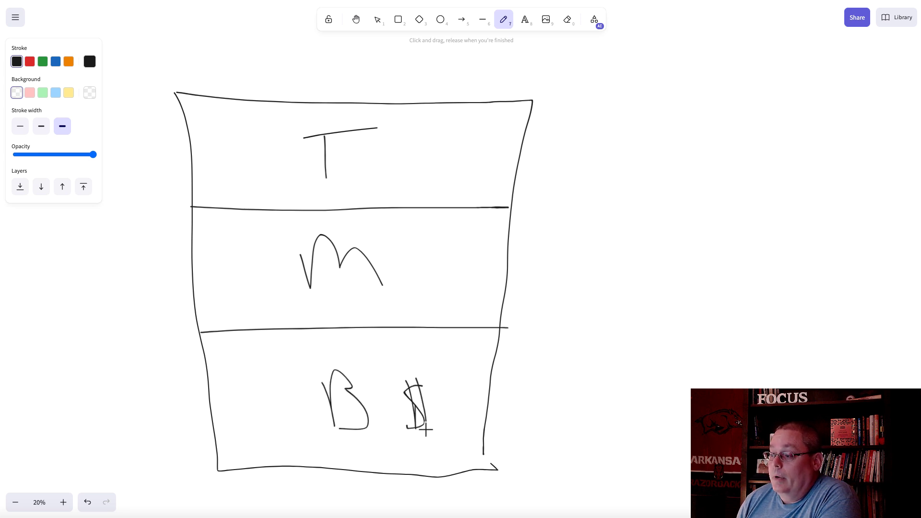
pyautogui.moveTo(604, 78)
pyautogui.mouseDown()
pyautogui.moveTo(475, 46)
pyautogui.moveTo(384, 138)
pyautogui.moveTo(408, 140)
pyautogui.moveTo(386, 151)
pyautogui.moveTo(373, 143)
pyautogui.mouseUp()
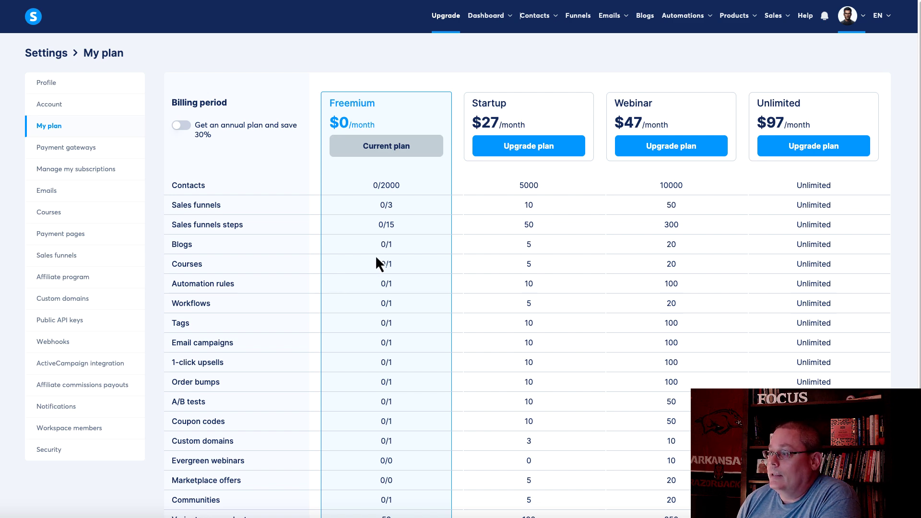
# Step: From the Affiliate dashboard's Marketplace offers, open 'How to Make $100 Per Day with Your Email List'
pyautogui.moveTo(500, 26)
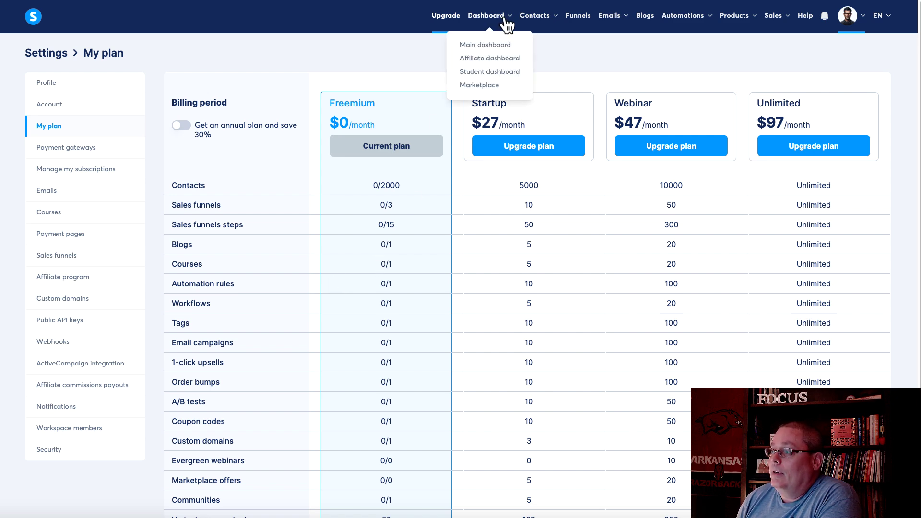
pyautogui.click(495, 58)
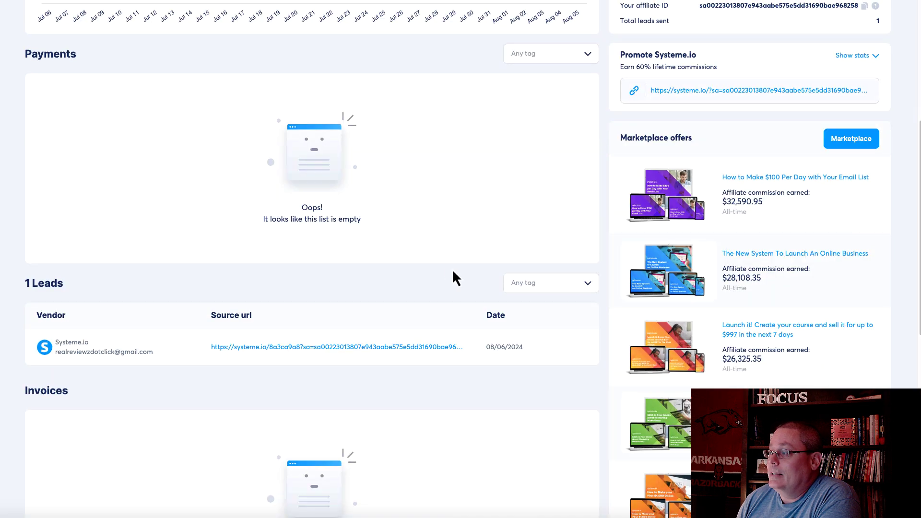
pyautogui.scroll(6, 456, 264)
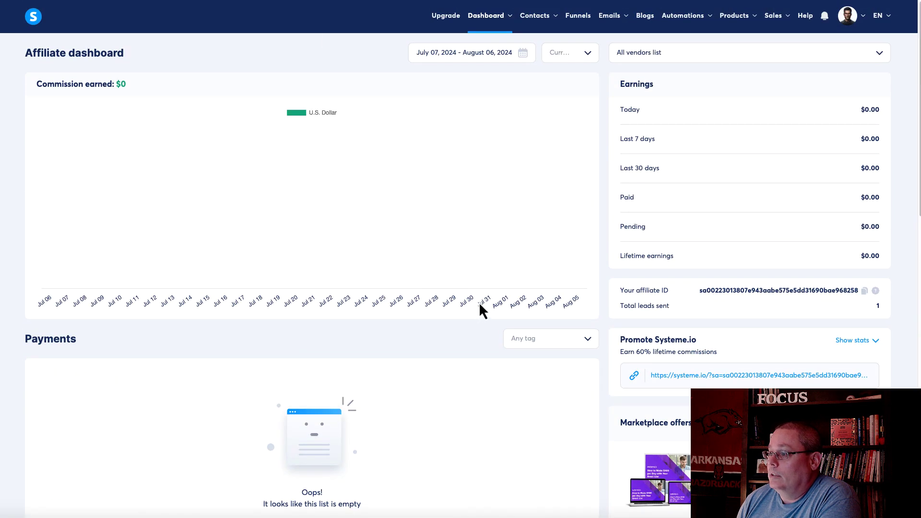
pyautogui.scroll(-4, 528, 278)
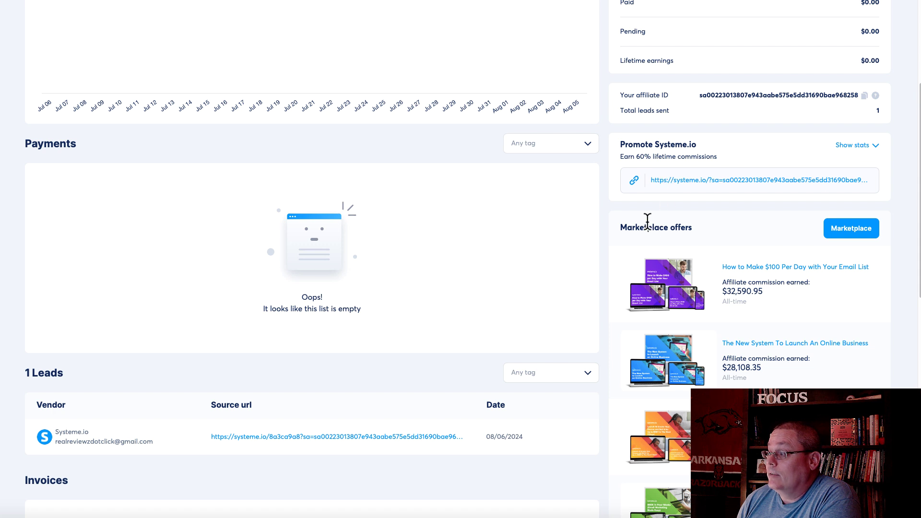
pyautogui.scroll(-3, 647, 221)
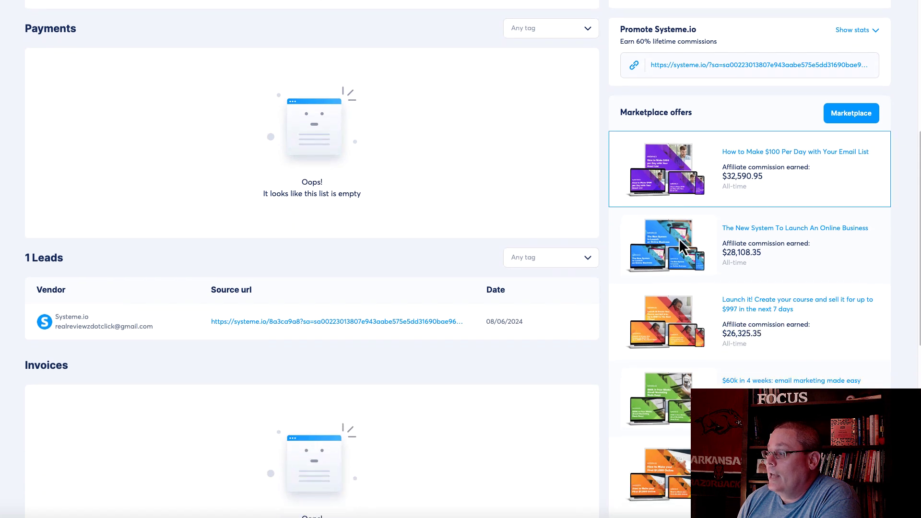
pyautogui.scroll(-1, 678, 176)
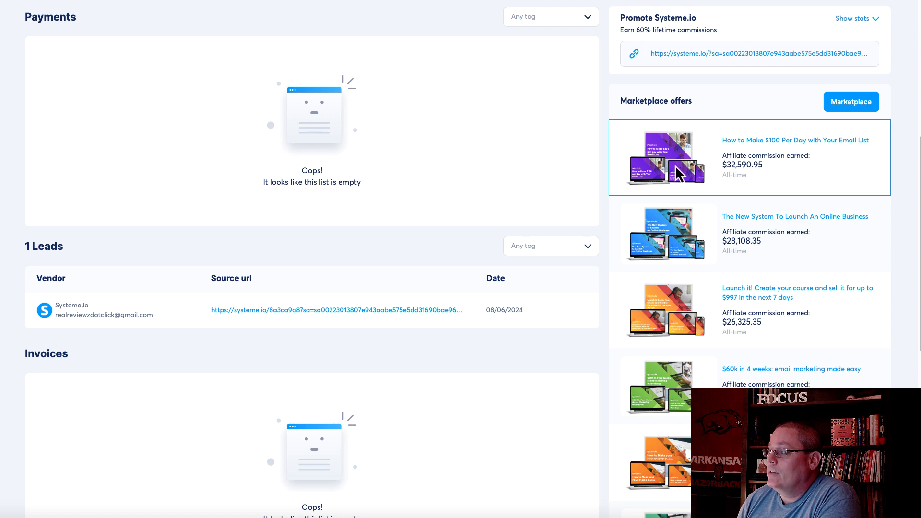
pyautogui.click(678, 175)
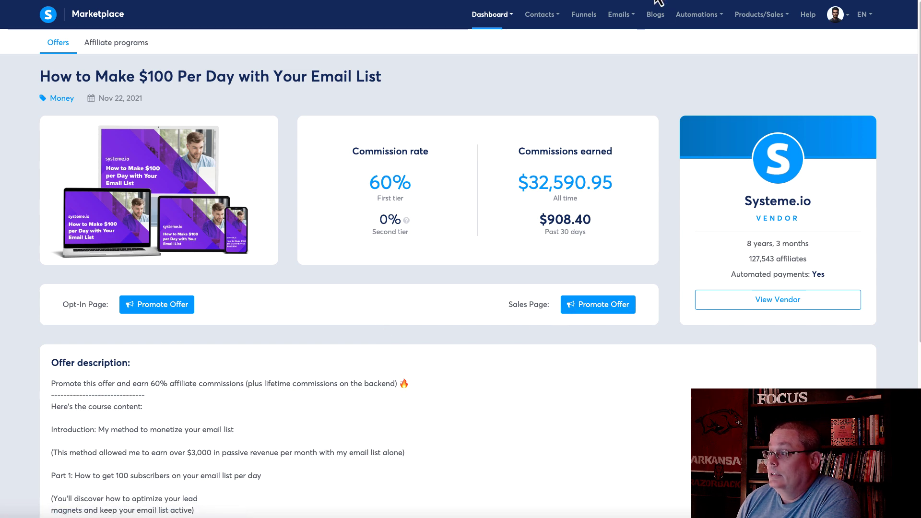
# Step: In red, draw an M between the offers with arrows from Opt-In Page to M and on to Sales Page
pyautogui.click(624, 0)
pyautogui.moveTo(307, 298); pyautogui.dragTo(372, 316)
pyautogui.moveTo(218, 307)
pyautogui.mouseDown()
pyautogui.moveTo(297, 309)
pyautogui.moveTo(284, 319)
pyautogui.moveTo(300, 305)
pyautogui.moveTo(280, 288)
pyautogui.mouseUp()
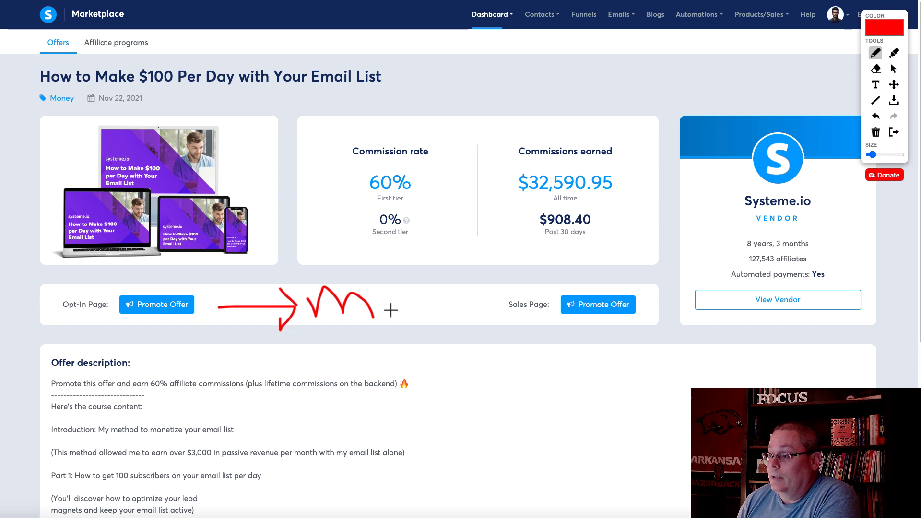
pyautogui.moveTo(386, 305)
pyautogui.mouseDown()
pyautogui.moveTo(489, 301)
pyautogui.moveTo(484, 319)
pyautogui.moveTo(500, 300)
pyautogui.moveTo(459, 270)
pyautogui.mouseUp()
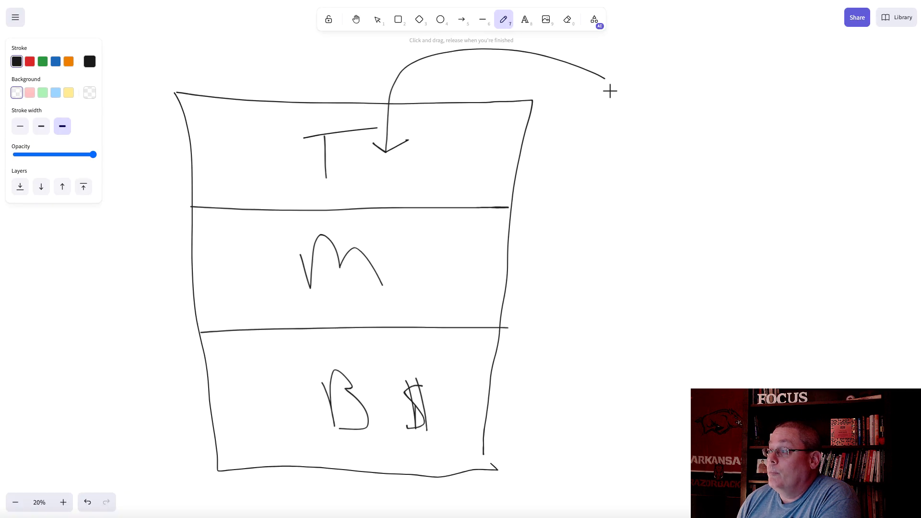
# Step: Finish the arrowhead into the top tier, draw a stick figure, and write FREE beside the T
pyautogui.moveTo(633, 68)
pyautogui.mouseDown()
pyautogui.moveTo(632, 117)
pyautogui.moveTo(660, 82)
pyautogui.moveTo(611, 90)
pyautogui.mouseUp()
pyautogui.moveTo(637, 126)
pyautogui.mouseDown()
pyautogui.moveTo(652, 142)
pyautogui.moveTo(616, 148)
pyautogui.mouseUp()
pyautogui.moveTo(423, 165)
pyautogui.mouseDown()
pyautogui.moveTo(422, 174)
pyautogui.moveTo(438, 157)
pyautogui.moveTo(476, 183)
pyautogui.moveTo(470, 165)
pyautogui.moveTo(475, 181)
pyautogui.moveTo(486, 182)
pyautogui.moveTo(505, 160)
pyautogui.moveTo(501, 176)
pyautogui.mouseUp()
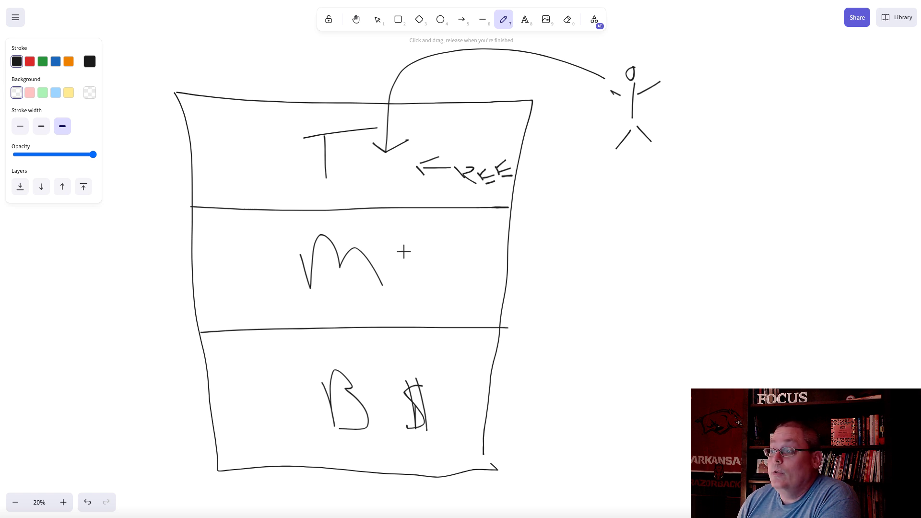
# Step: Write an E pointing down to B, circle the $, and curve out of the funnel to a new $
pyautogui.moveTo(397, 240)
pyautogui.mouseDown()
pyautogui.moveTo(397, 260)
pyautogui.moveTo(416, 234)
pyautogui.moveTo(449, 259)
pyautogui.moveTo(399, 297)
pyautogui.moveTo(374, 374)
pyautogui.moveTo(401, 359)
pyautogui.moveTo(360, 346)
pyautogui.mouseUp()
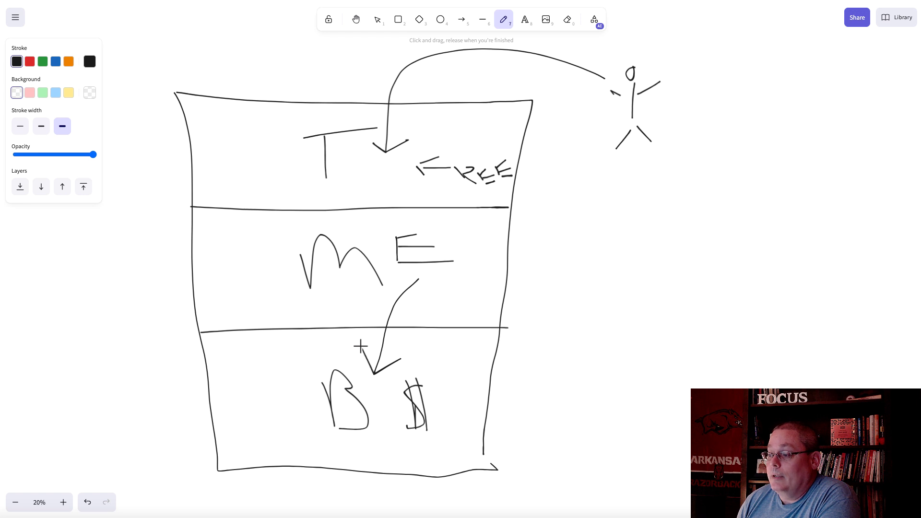
pyautogui.moveTo(431, 372)
pyautogui.mouseDown()
pyautogui.moveTo(405, 436)
pyautogui.moveTo(414, 368)
pyautogui.mouseUp()
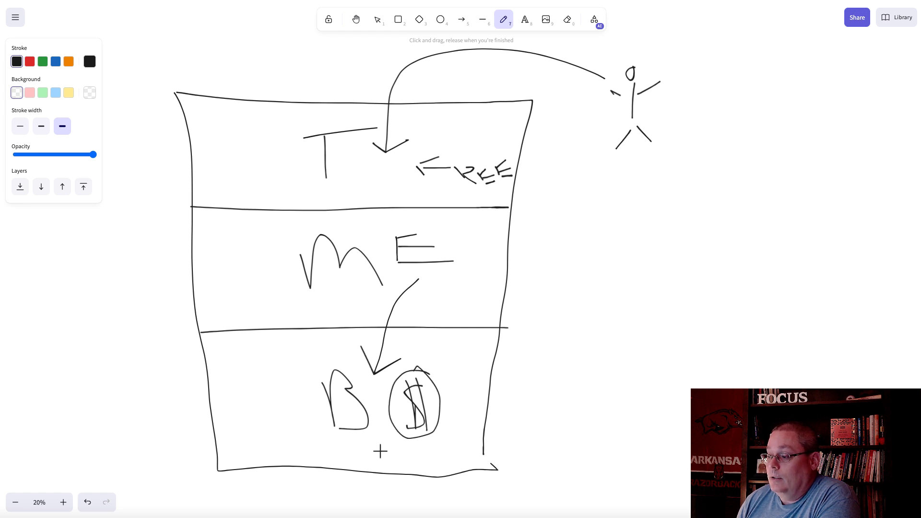
pyautogui.moveTo(381, 450)
pyautogui.mouseDown()
pyautogui.moveTo(455, 490)
pyautogui.moveTo(490, 494)
pyautogui.moveTo(479, 501)
pyautogui.mouseUp()
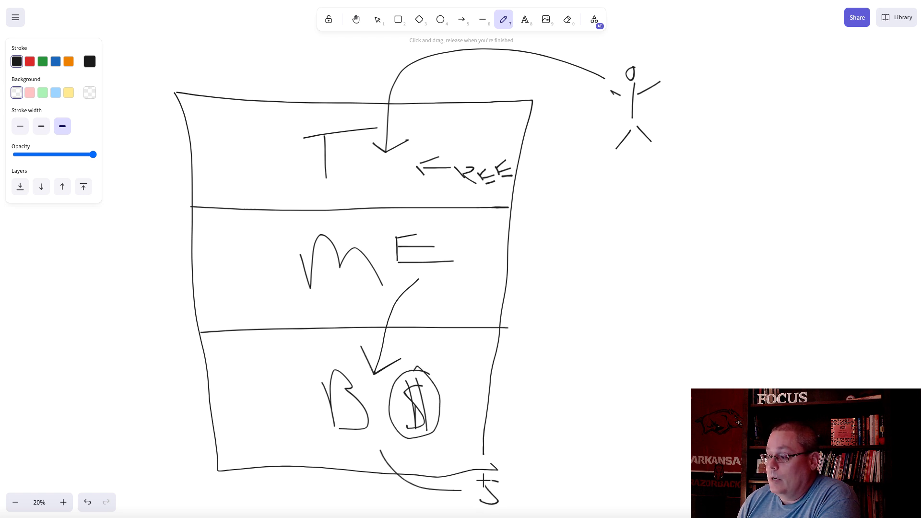
pyautogui.moveTo(485, 466); pyautogui.dragTo(489, 506)
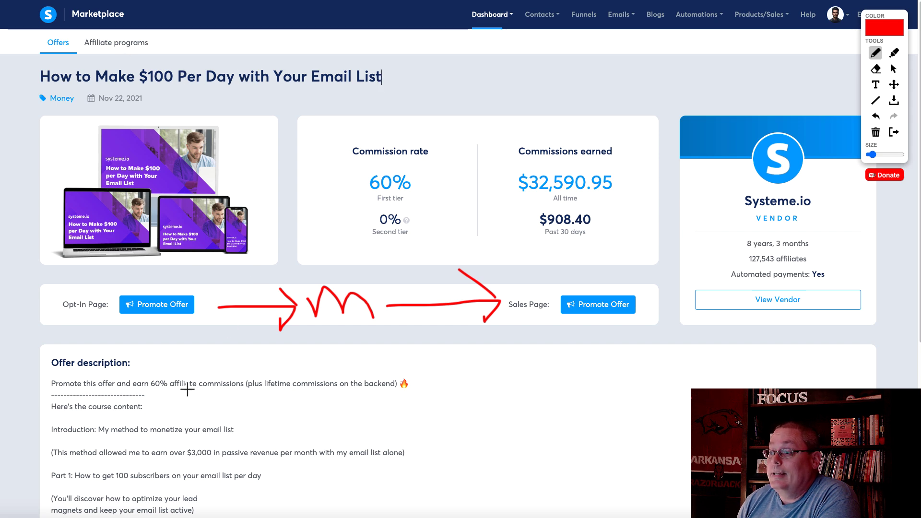
# Step: Underline the Opt-In Page row and the M in red, and circle the arrow toward Sales Page
pyautogui.moveTo(102, 322); pyautogui.dragTo(231, 328)
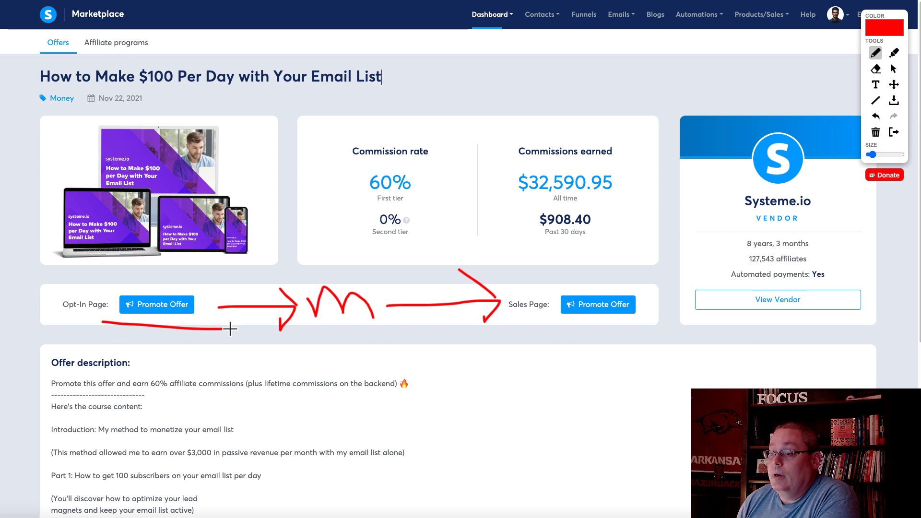
pyautogui.moveTo(297, 329); pyautogui.dragTo(402, 326)
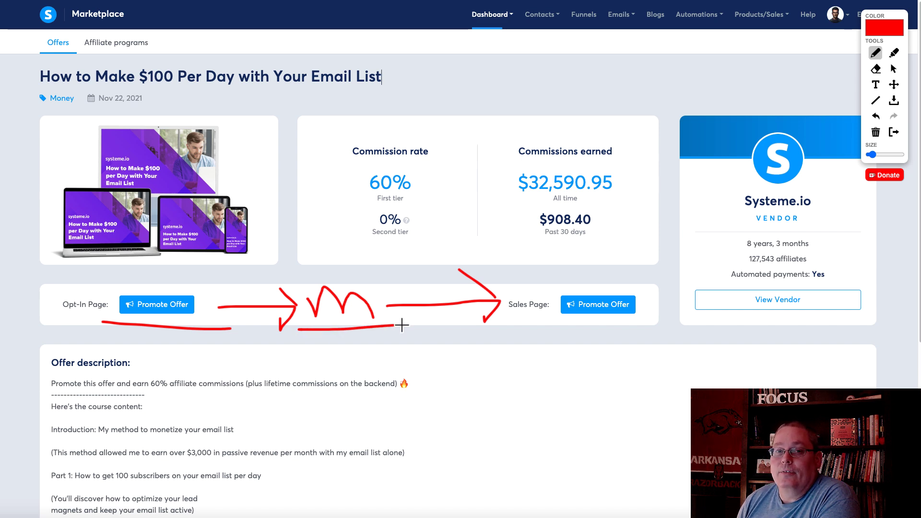
pyautogui.moveTo(567, 274)
pyautogui.mouseDown()
pyautogui.moveTo(544, 263)
pyautogui.moveTo(508, 361)
pyautogui.moveTo(643, 283)
pyautogui.moveTo(544, 257)
pyautogui.mouseUp()
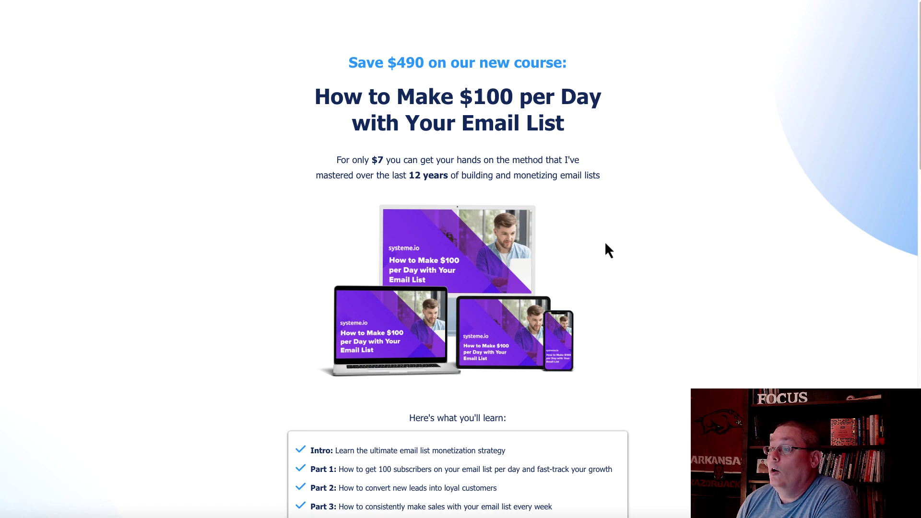
# Step: Select the 'Save $490' headline, then scroll down through the $7 course sales page
pyautogui.tripleClick(474, 62)
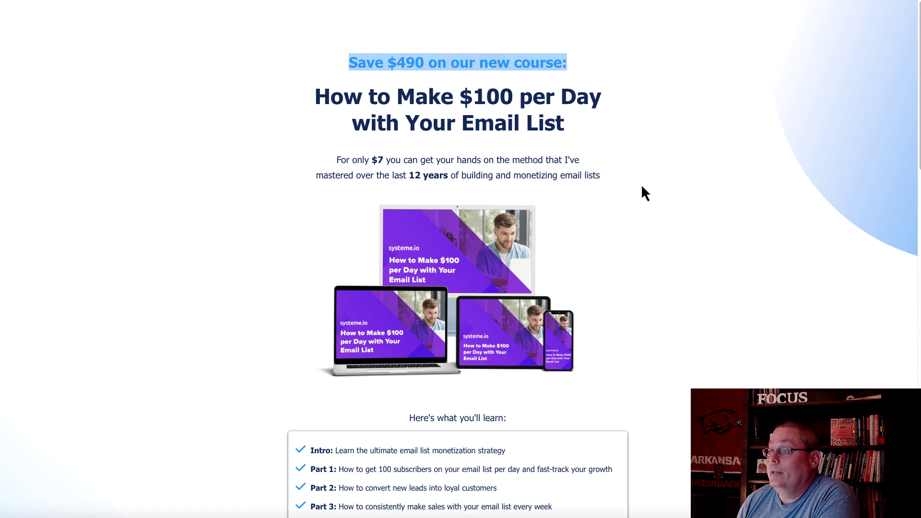
pyautogui.click(641, 184)
pyautogui.scroll(-3, 627, 219)
pyautogui.scroll(-15, 626, 220)
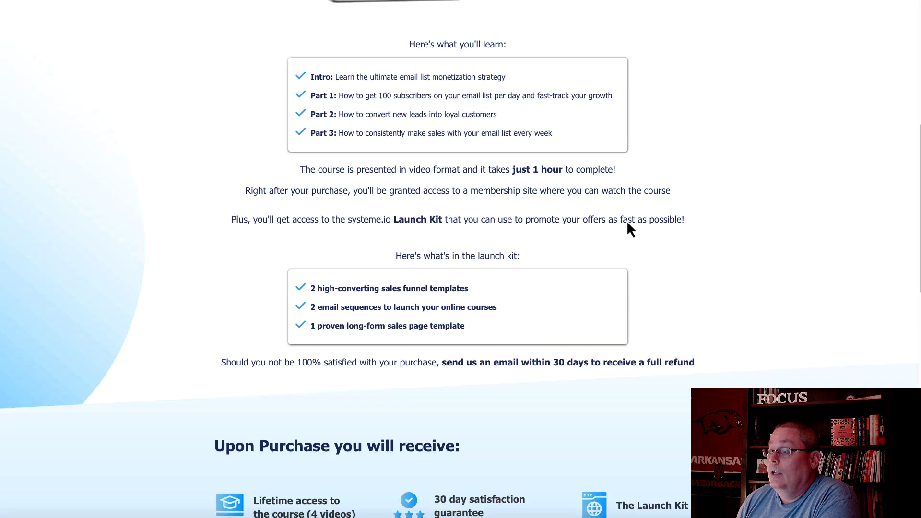
pyautogui.scroll(-4, 627, 220)
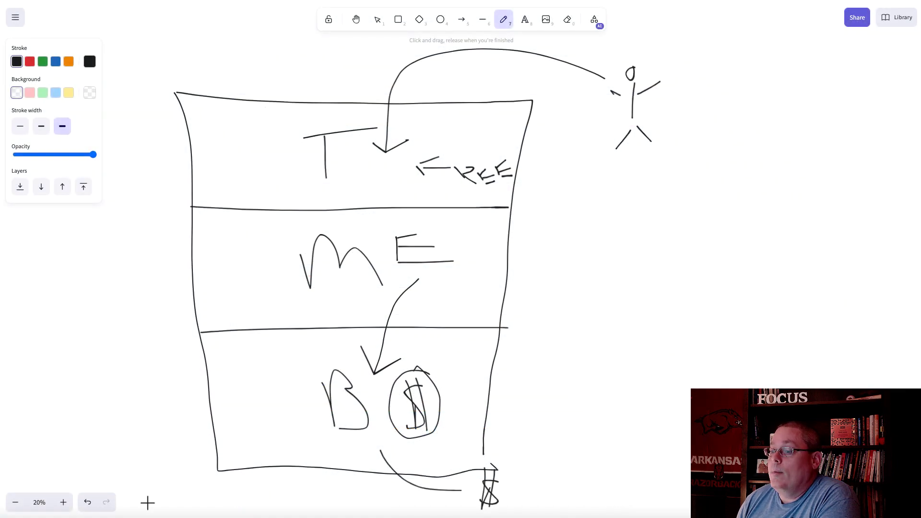
pyautogui.click(88, 502)
pyautogui.click(88, 503)
pyautogui.click(88, 502)
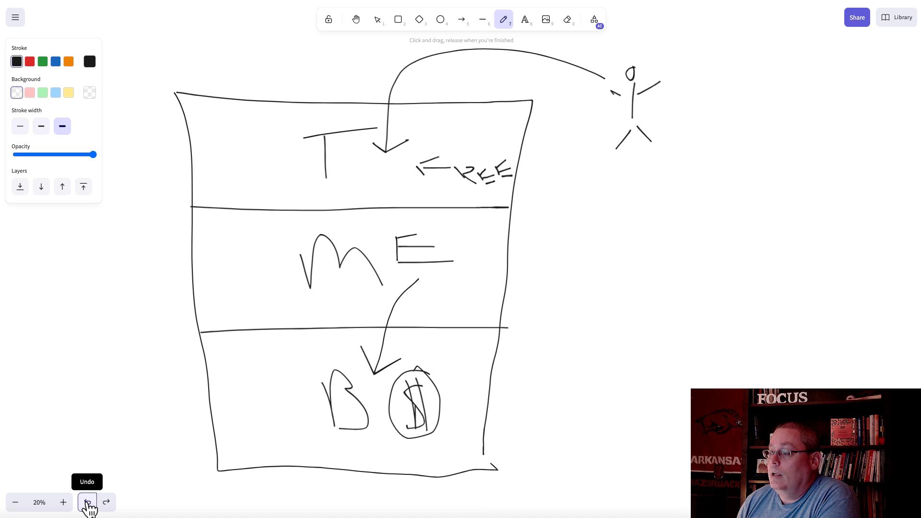
pyautogui.click(88, 503)
pyautogui.click(87, 503)
pyautogui.click(87, 503)
pyautogui.click(88, 503)
pyautogui.click(87, 502)
pyautogui.click(87, 503)
pyautogui.click(88, 503)
pyautogui.click(88, 503)
pyautogui.click(88, 503)
pyautogui.click(88, 503)
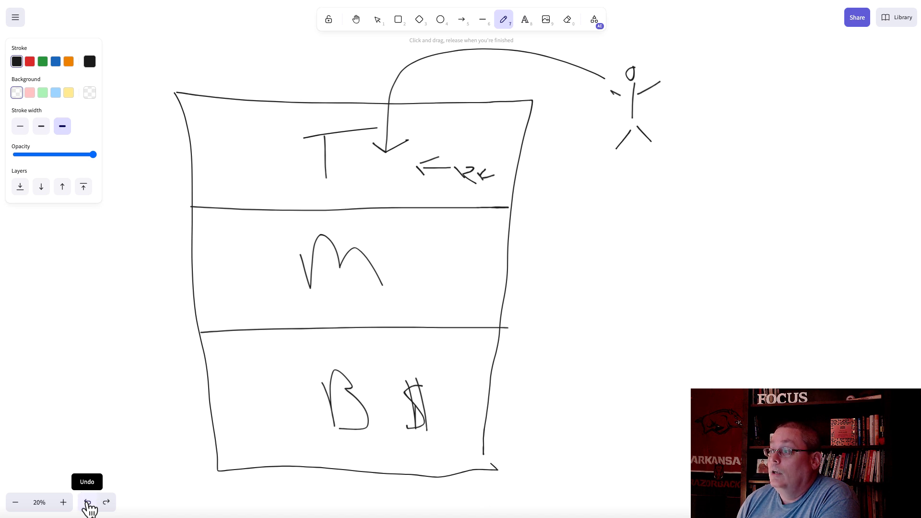
pyautogui.click(88, 503)
pyautogui.click(88, 502)
pyautogui.click(87, 503)
pyautogui.click(88, 503)
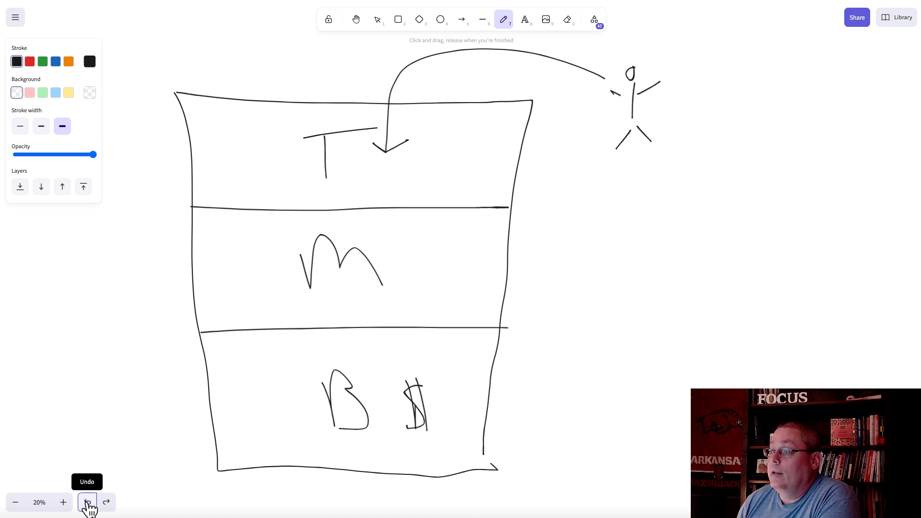
pyautogui.click(88, 503)
pyautogui.click(88, 502)
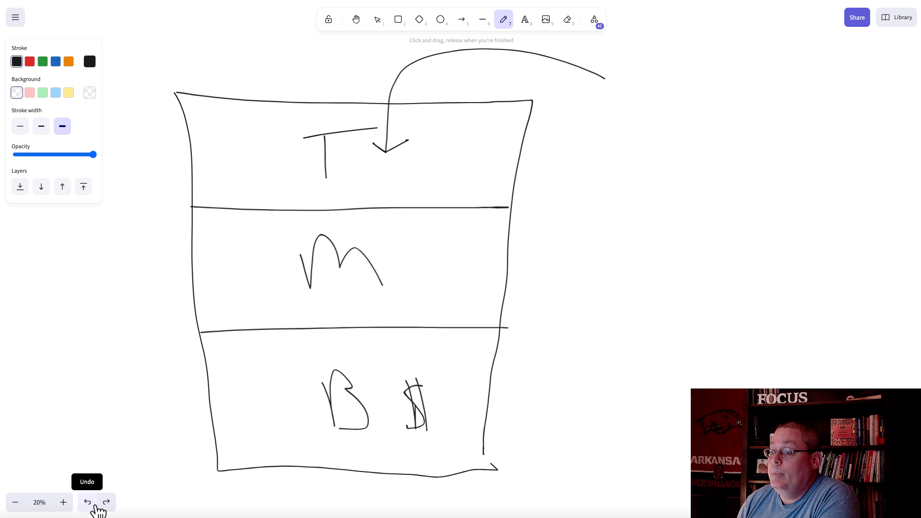
pyautogui.click(106, 502)
pyautogui.click(106, 502)
pyautogui.click(106, 502)
pyautogui.click(106, 502)
pyautogui.click(106, 503)
pyautogui.click(106, 503)
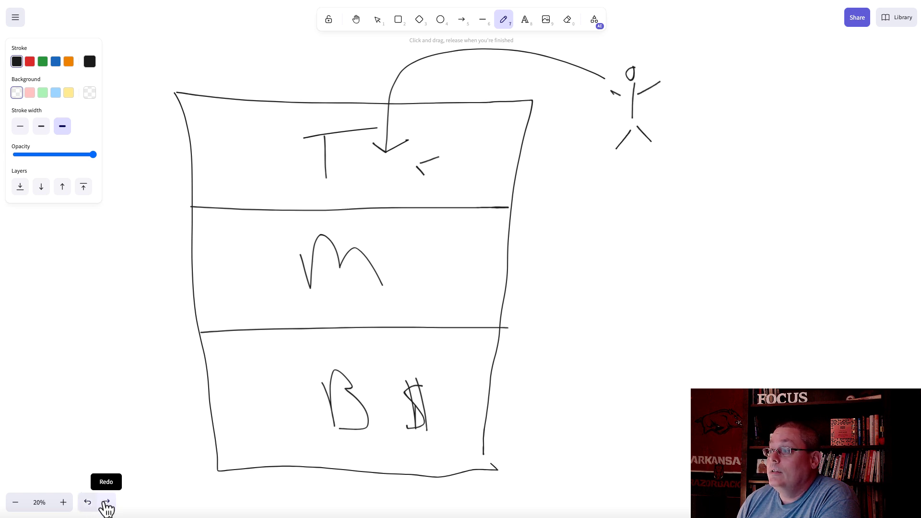
pyautogui.click(106, 502)
pyautogui.click(106, 502)
pyautogui.click(106, 503)
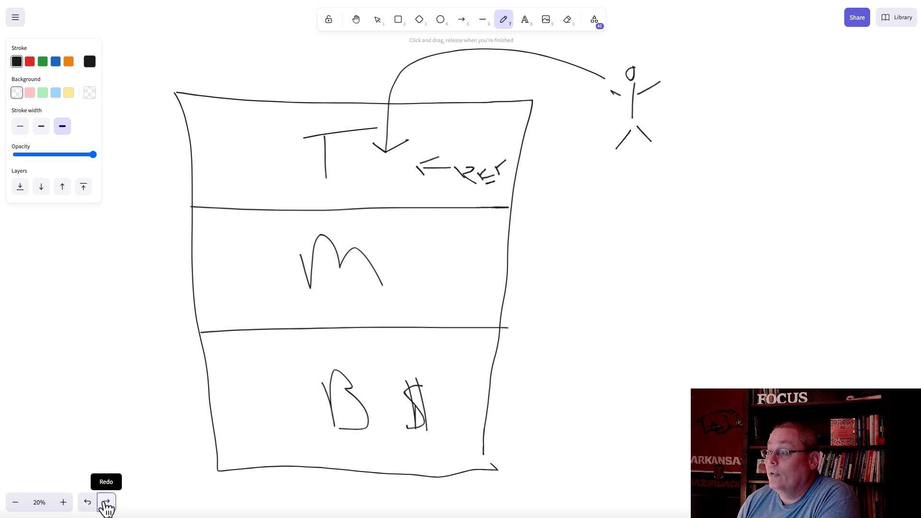
pyautogui.click(106, 502)
pyautogui.click(106, 502)
pyautogui.click(106, 502)
pyautogui.click(106, 503)
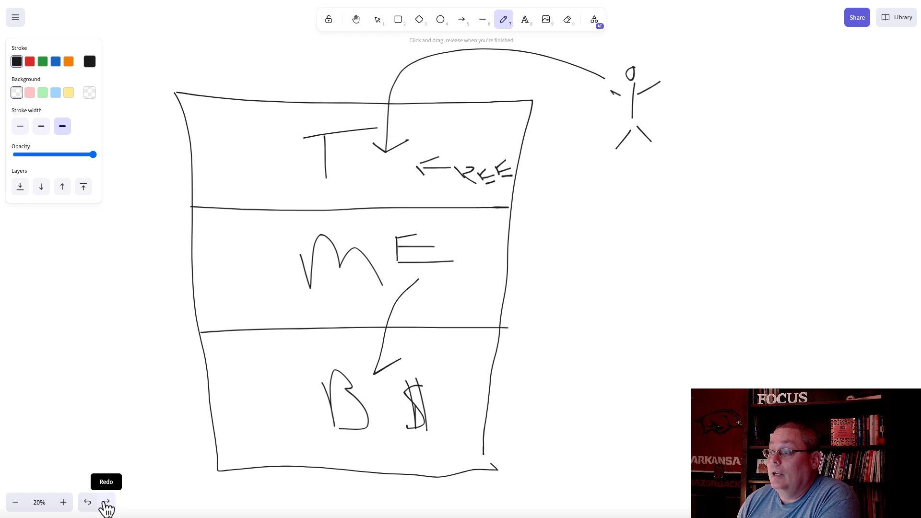
pyautogui.click(106, 502)
pyautogui.click(106, 502)
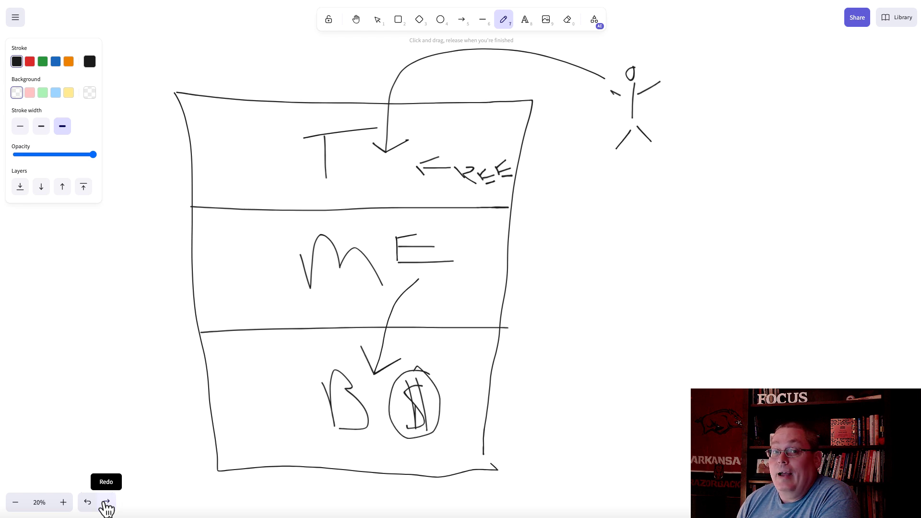
pyautogui.click(106, 503)
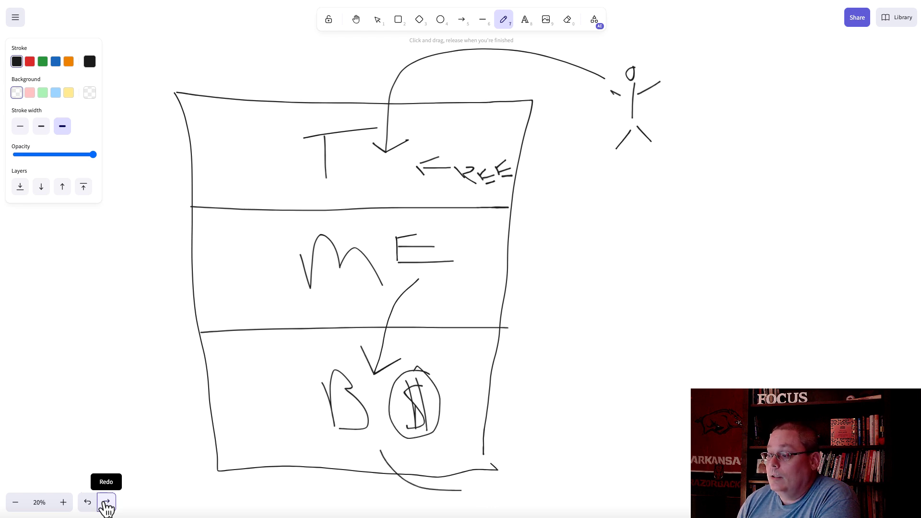
pyautogui.click(106, 502)
pyautogui.click(106, 502)
pyautogui.click(106, 503)
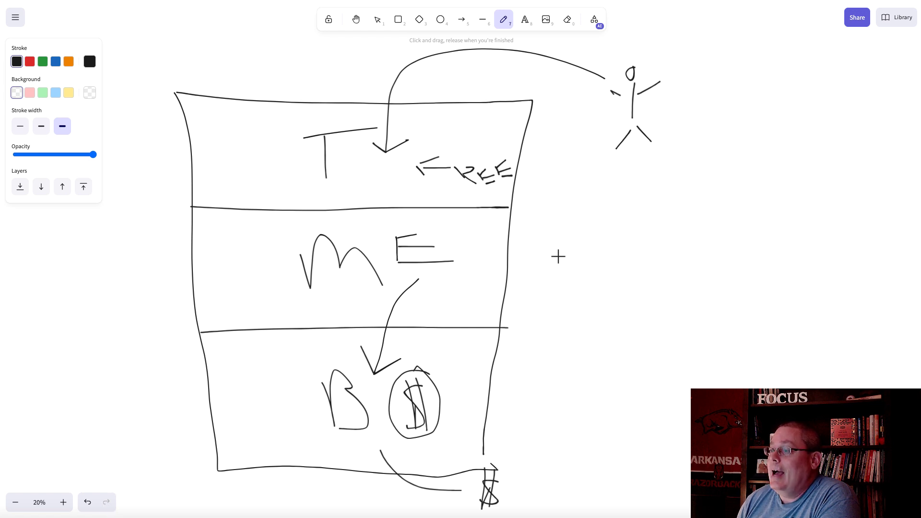
# Step: Marquee-select and delete the whole funnel sketch, then delete the leftover arrow curve and bottom stroke
pyautogui.click(378, 21)
pyautogui.moveTo(123, 55)
pyautogui.mouseDown()
pyautogui.moveTo(652, 63)
pyautogui.moveTo(654, 344)
pyautogui.moveTo(673, 509)
pyautogui.mouseUp()
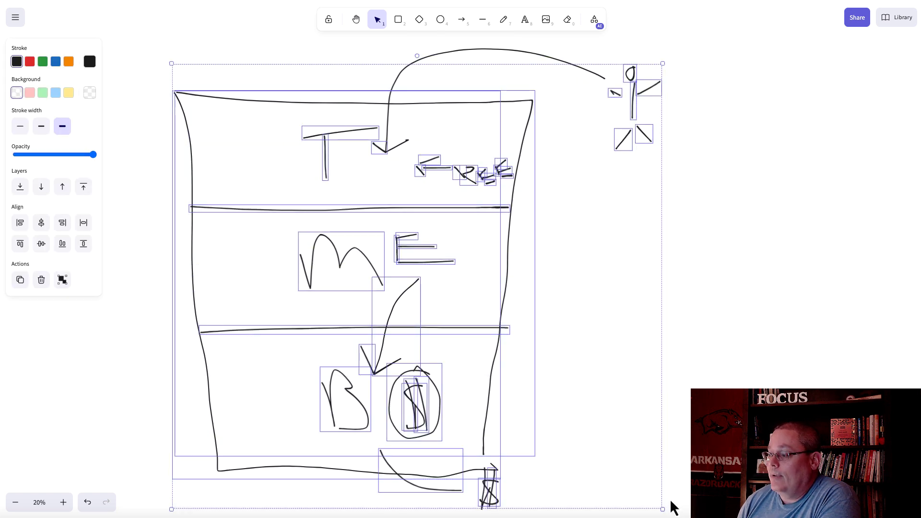
pyautogui.press('Delete')
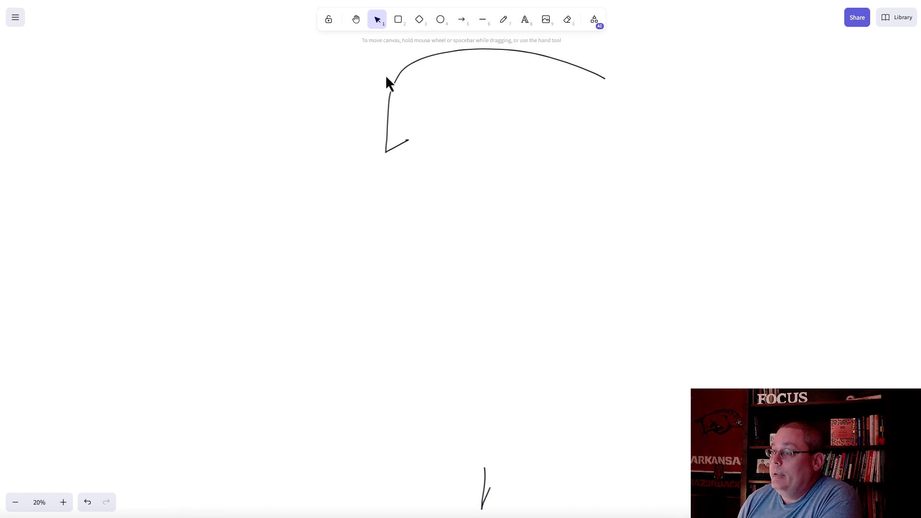
pyautogui.click(402, 74)
pyautogui.press('Delete')
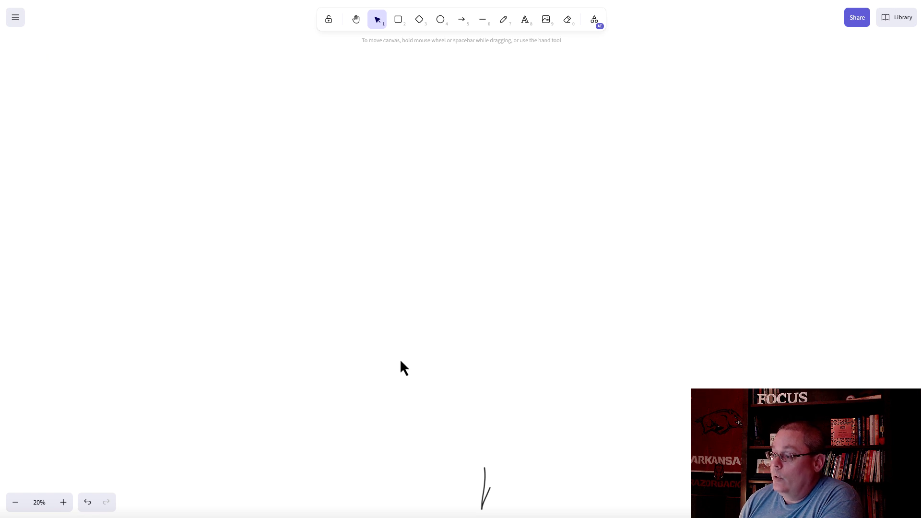
pyautogui.click(484, 477)
pyautogui.press('Delete')
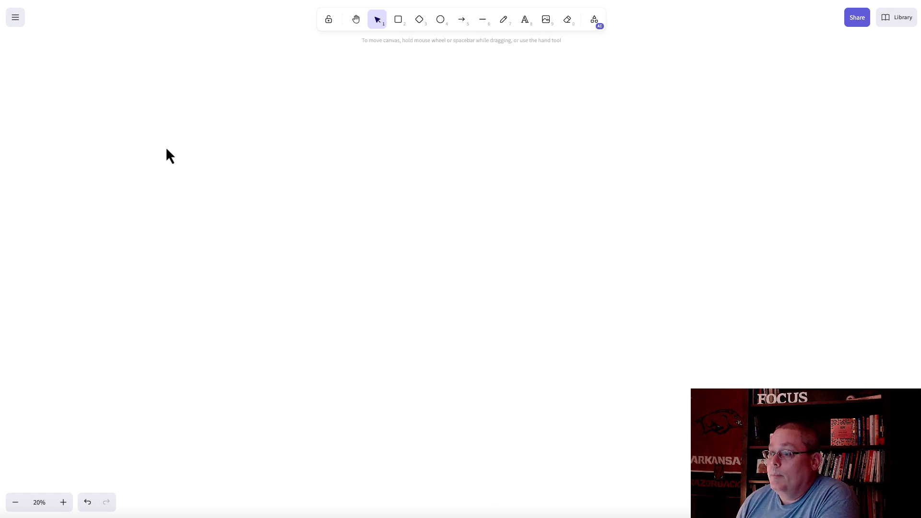
pyautogui.moveTo(167, 148); pyautogui.dragTo(169, 327)
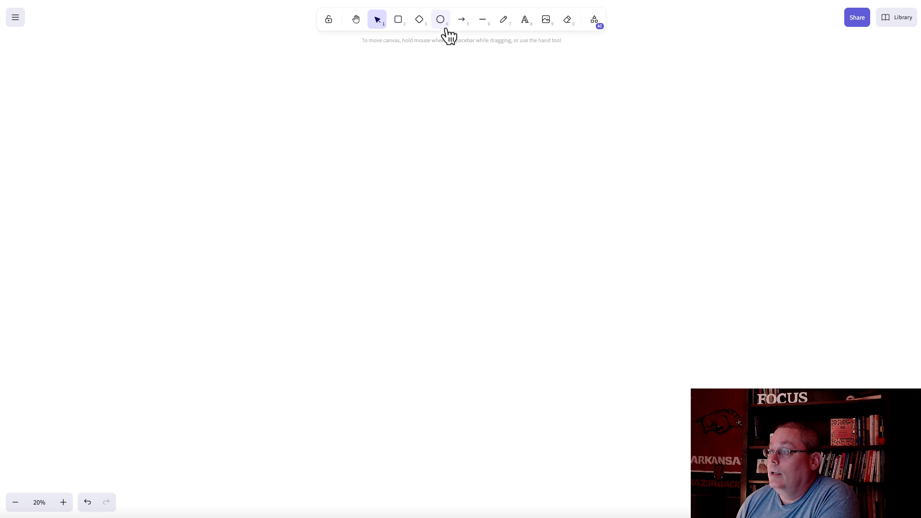
# Step: Draw a tall page box labelled Squeeze with a small form and button, plus an arrow pointing right
pyautogui.click(503, 21)
pyautogui.moveTo(149, 125); pyautogui.dragTo(147, 349)
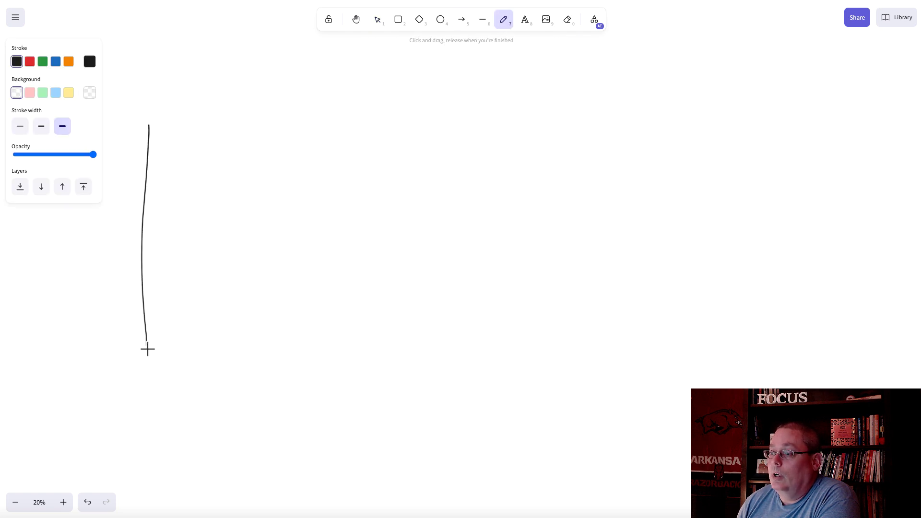
pyautogui.moveTo(149, 125)
pyautogui.mouseDown()
pyautogui.moveTo(263, 164)
pyautogui.moveTo(265, 344)
pyautogui.moveTo(144, 348)
pyautogui.mouseUp()
pyautogui.moveTo(186, 180)
pyautogui.mouseDown()
pyautogui.moveTo(197, 212)
pyautogui.moveTo(187, 230)
pyautogui.moveTo(220, 243)
pyautogui.moveTo(230, 221)
pyautogui.moveTo(251, 228)
pyautogui.moveTo(269, 206)
pyautogui.moveTo(278, 224)
pyautogui.moveTo(301, 217)
pyautogui.mouseUp()
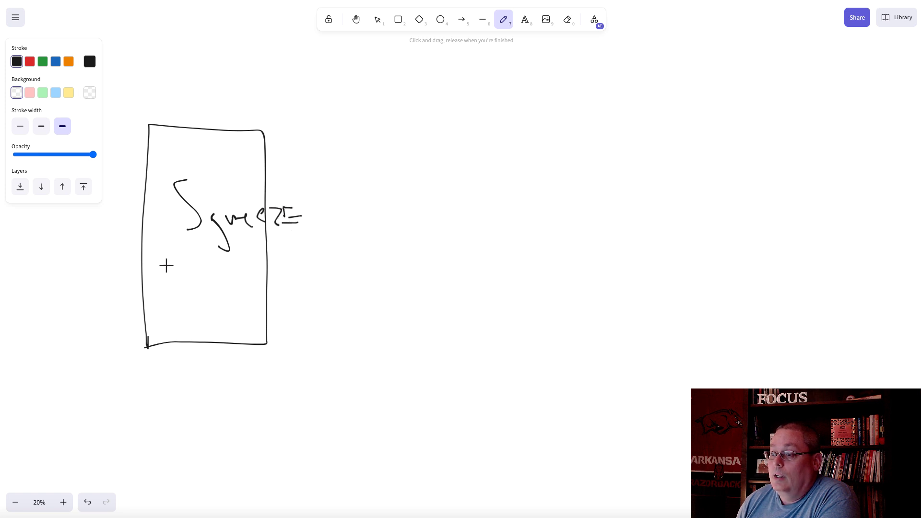
pyautogui.moveTo(169, 312)
pyautogui.mouseDown()
pyautogui.moveTo(169, 264)
pyautogui.moveTo(171, 310)
pyautogui.mouseUp()
pyautogui.moveTo(169, 264)
pyautogui.mouseDown()
pyautogui.moveTo(237, 264)
pyautogui.moveTo(180, 314)
pyautogui.moveTo(169, 309)
pyautogui.moveTo(229, 329)
pyautogui.moveTo(181, 335)
pyautogui.mouseUp()
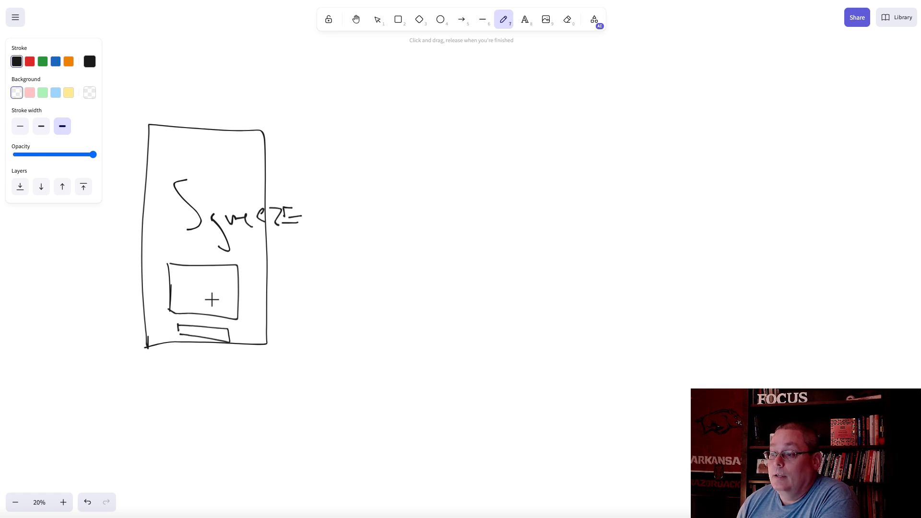
pyautogui.moveTo(275, 254)
pyautogui.mouseDown()
pyautogui.moveTo(329, 251)
pyautogui.moveTo(405, 294)
pyautogui.moveTo(436, 255)
pyautogui.moveTo(378, 190)
pyautogui.mouseUp()
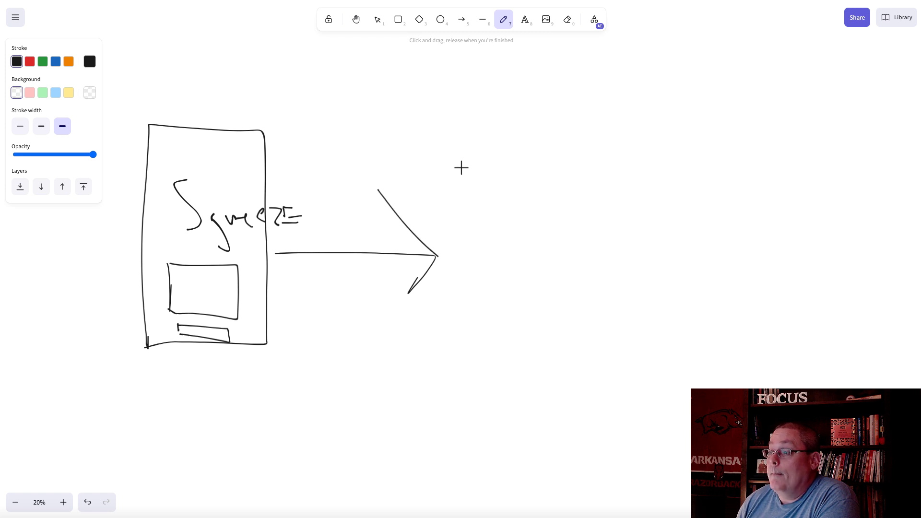
# Step: Add a T above the squeeze page, an M at the upper right, and a second tall page box below it
pyautogui.moveTo(184, 58); pyautogui.dragTo(183, 114)
pyautogui.moveTo(154, 58); pyautogui.dragTo(261, 54)
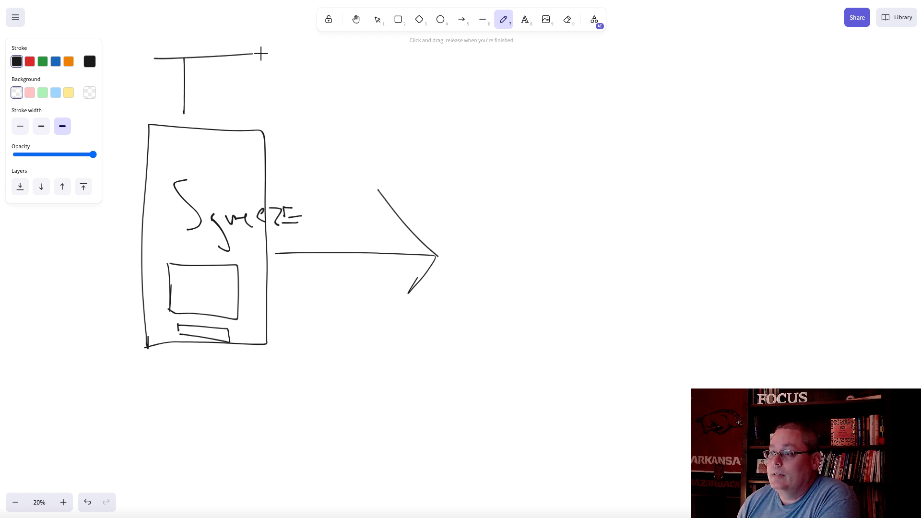
pyautogui.moveTo(437, 94)
pyautogui.mouseDown()
pyautogui.moveTo(441, 115)
pyautogui.moveTo(532, 119)
pyautogui.mouseUp()
pyautogui.moveTo(447, 163); pyautogui.dragTo(459, 342)
pyautogui.moveTo(451, 161)
pyautogui.mouseDown()
pyautogui.moveTo(614, 283)
pyautogui.moveTo(520, 422)
pyautogui.moveTo(446, 413)
pyautogui.moveTo(452, 330)
pyautogui.mouseUp()
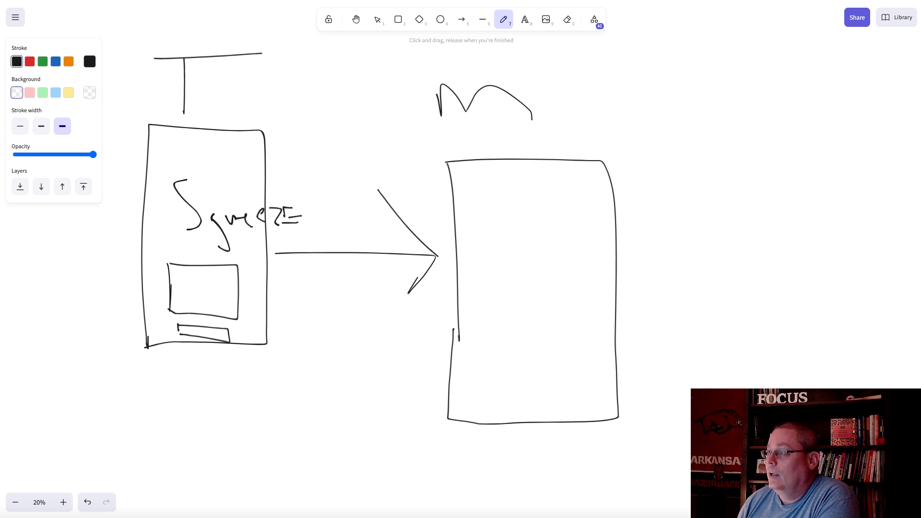
# Step: Return to the Systeme.io offer page and add a red mark beside the Opt-In Page row
pyautogui.hotkey('ctrl', 'Tab')
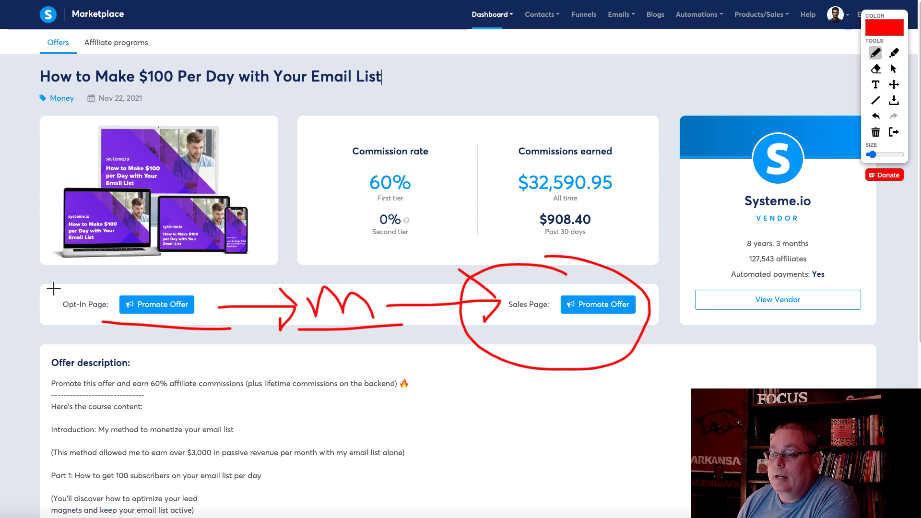
pyautogui.moveTo(29, 287)
pyautogui.mouseDown()
pyautogui.moveTo(45, 318)
pyautogui.moveTo(17, 328)
pyautogui.moveTo(59, 306)
pyautogui.moveTo(47, 290)
pyautogui.mouseUp()
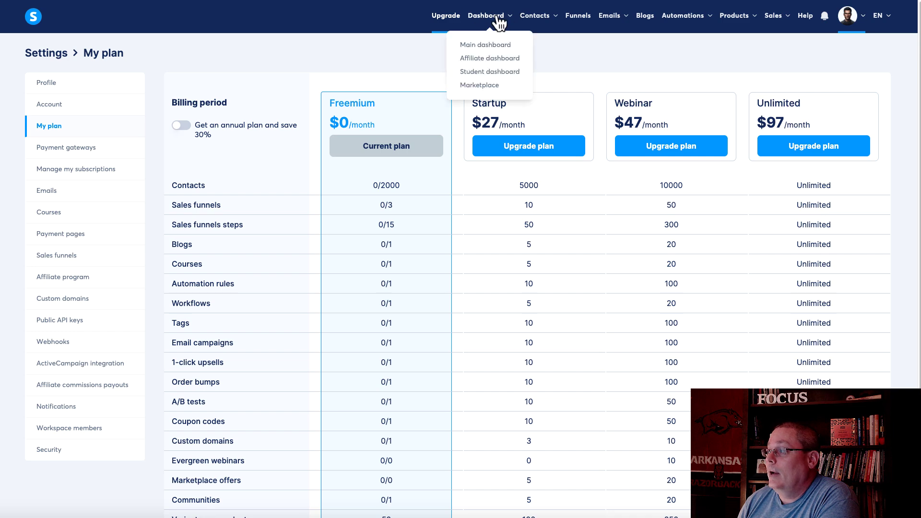
# Step: Create and open a funnel named 'test' with the Build an audience goal
pyautogui.click(579, 17)
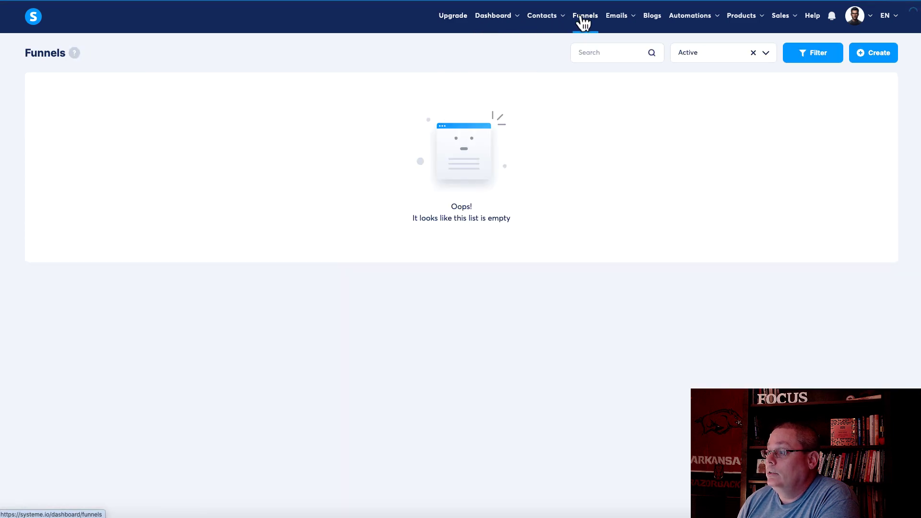
pyautogui.click(877, 52)
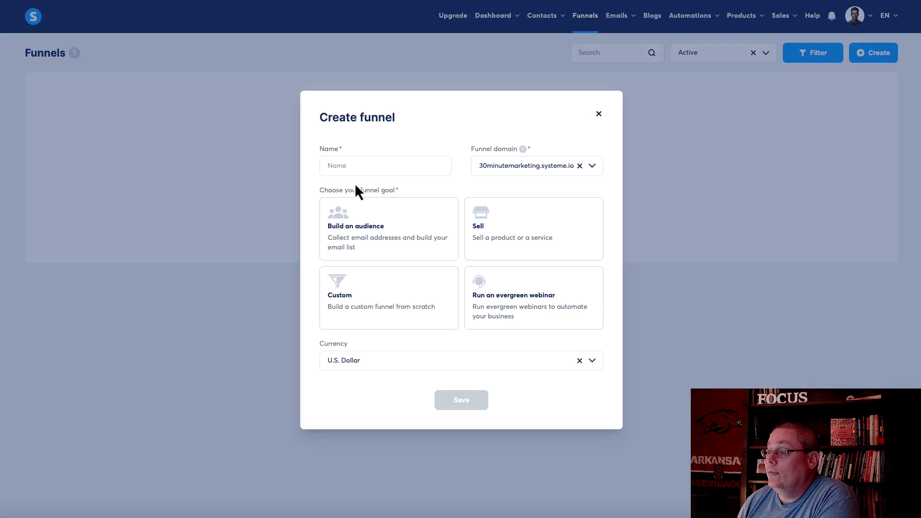
pyautogui.click(353, 169)
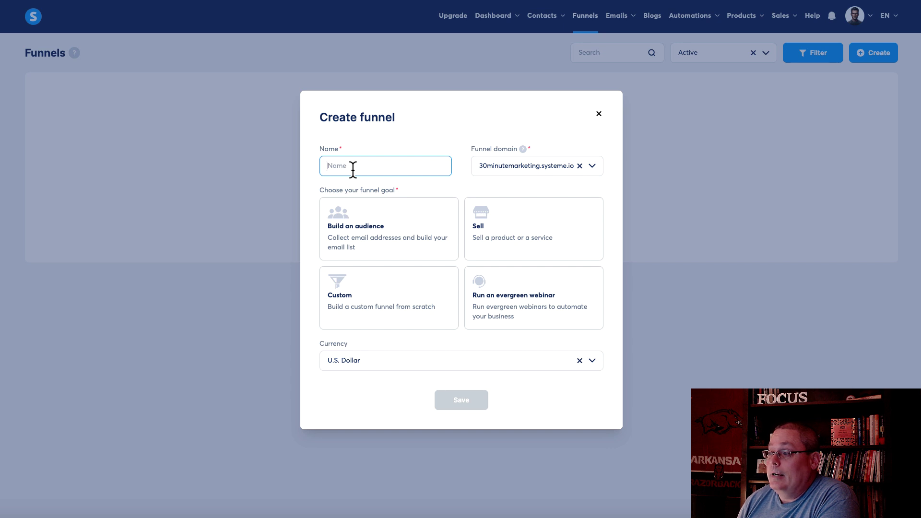
pyautogui.write('test')
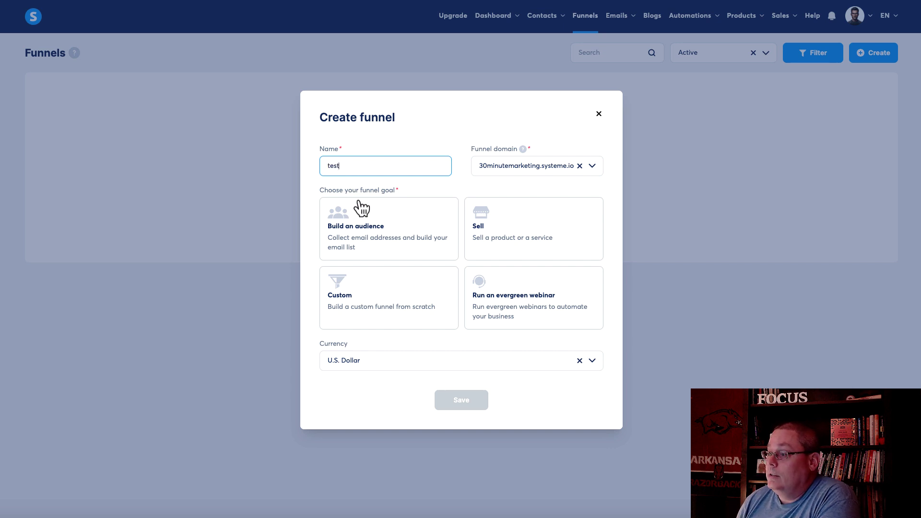
pyautogui.click(363, 226)
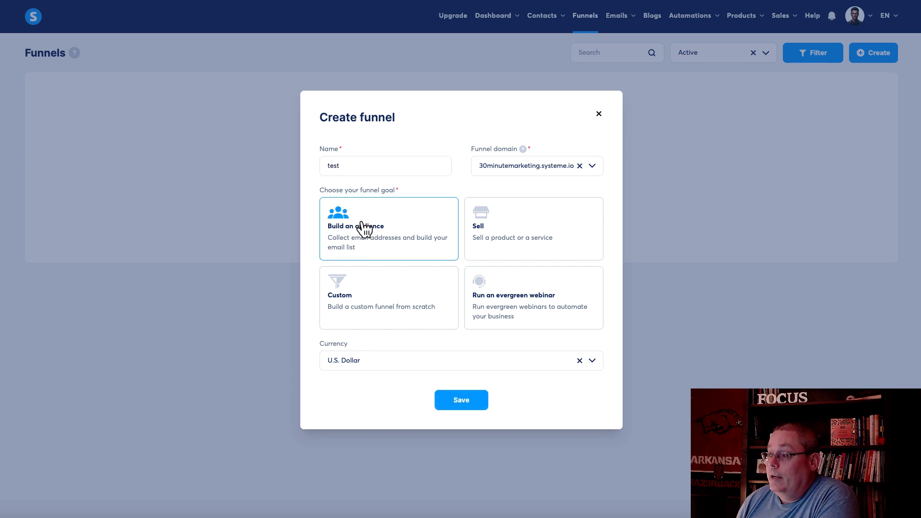
pyautogui.click(446, 400)
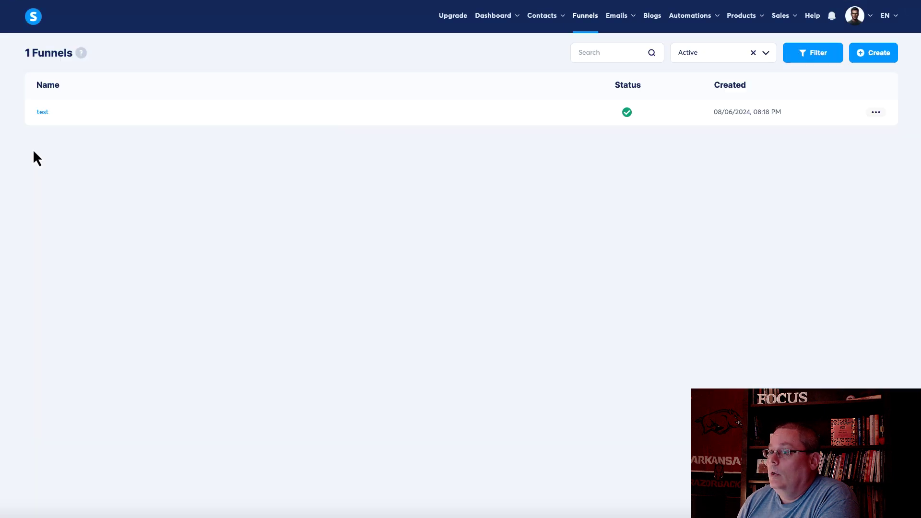
pyautogui.click(43, 113)
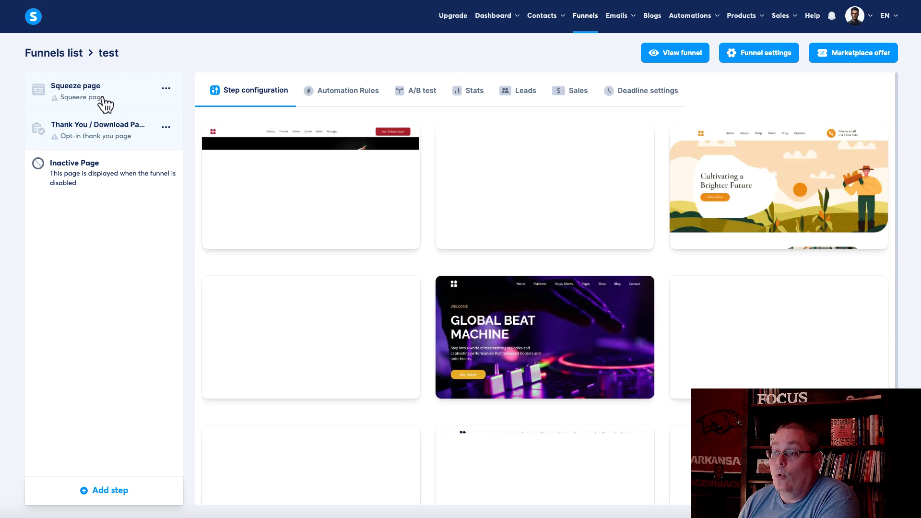
# Step: Select the test funnel's Thank You / Download Page step to show its page templates
pyautogui.moveTo(520, 248)
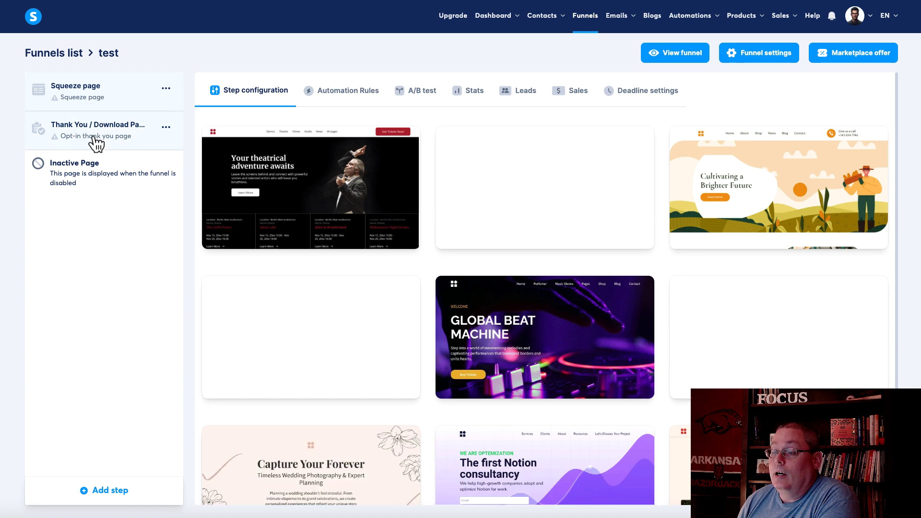
pyautogui.click(96, 139)
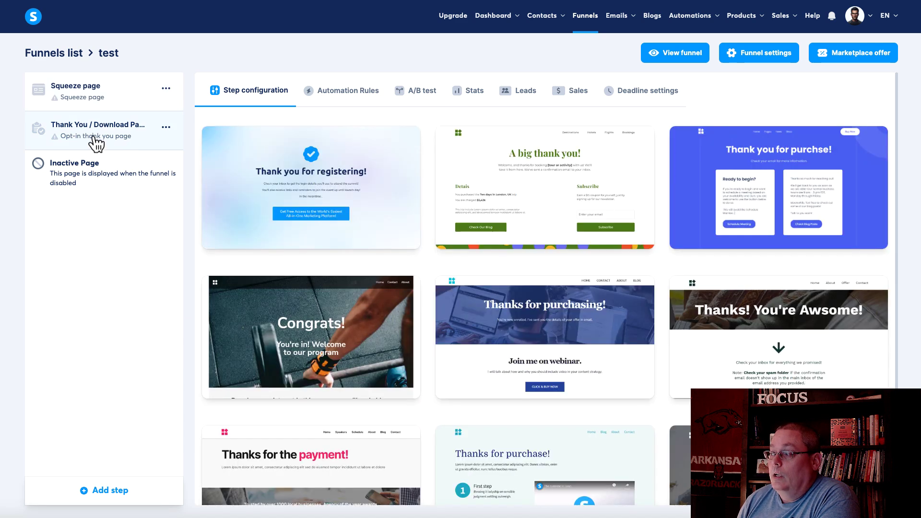
pyautogui.moveTo(360, 205)
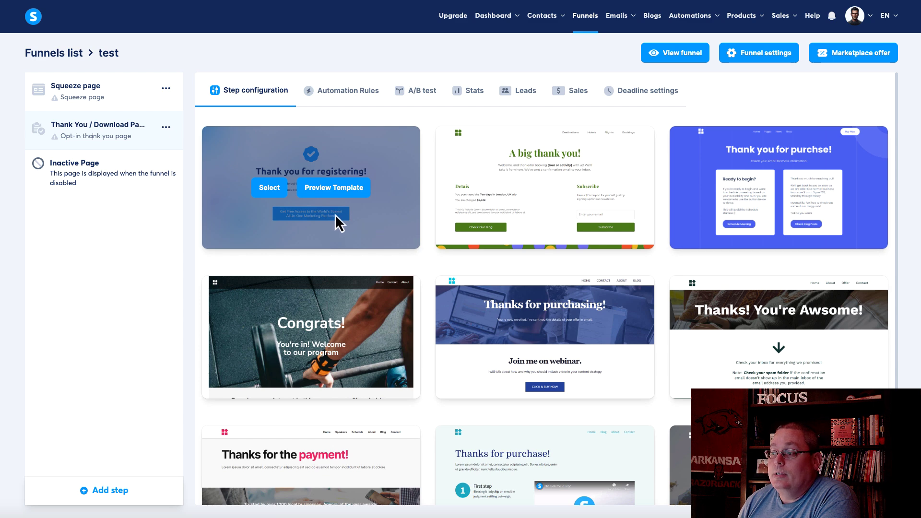
pyautogui.moveTo(517, 186)
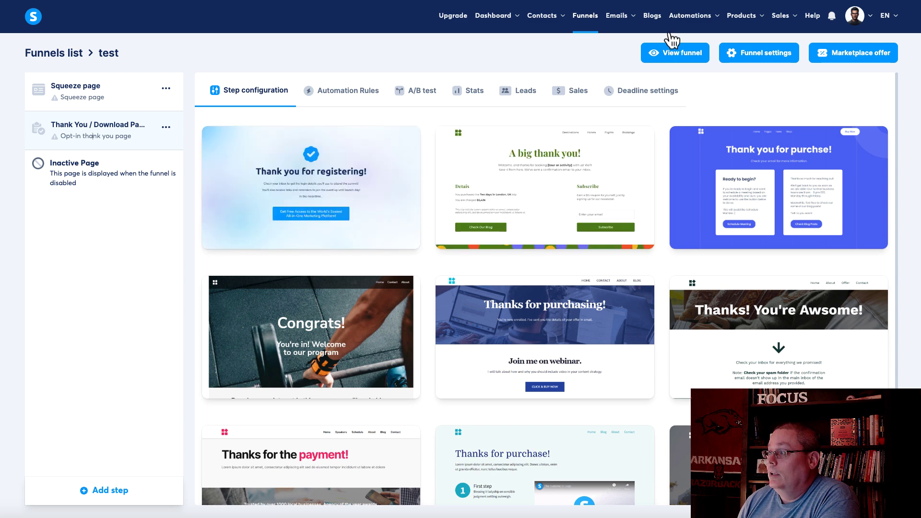
pyautogui.moveTo(689, 21)
pyautogui.moveTo(624, 25)
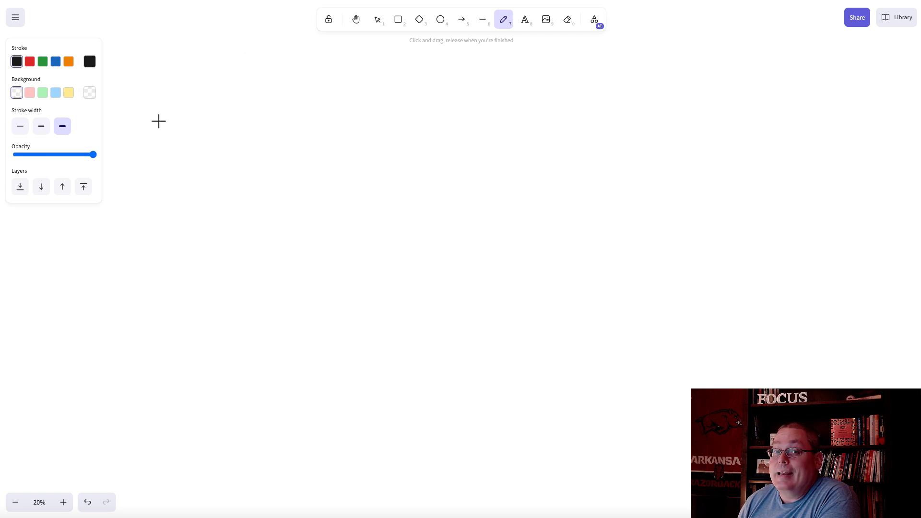
# Step: Freehand-draw the squeeze page outline with a headline T and an opt-in field
pyautogui.moveTo(155, 120); pyautogui.dragTo(165, 287)
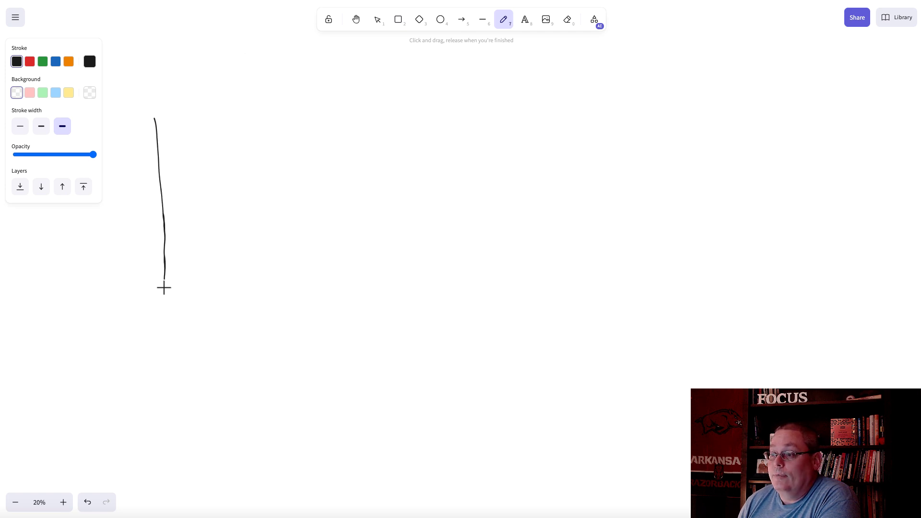
pyautogui.moveTo(153, 118)
pyautogui.mouseDown()
pyautogui.moveTo(277, 118)
pyautogui.moveTo(279, 308)
pyautogui.moveTo(156, 301)
pyautogui.moveTo(164, 284)
pyautogui.mouseUp()
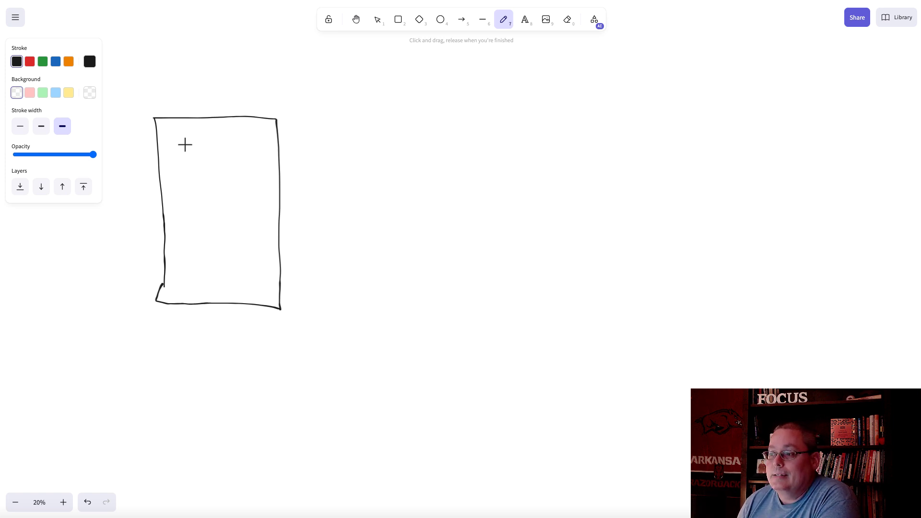
pyautogui.moveTo(194, 156); pyautogui.dragTo(198, 215)
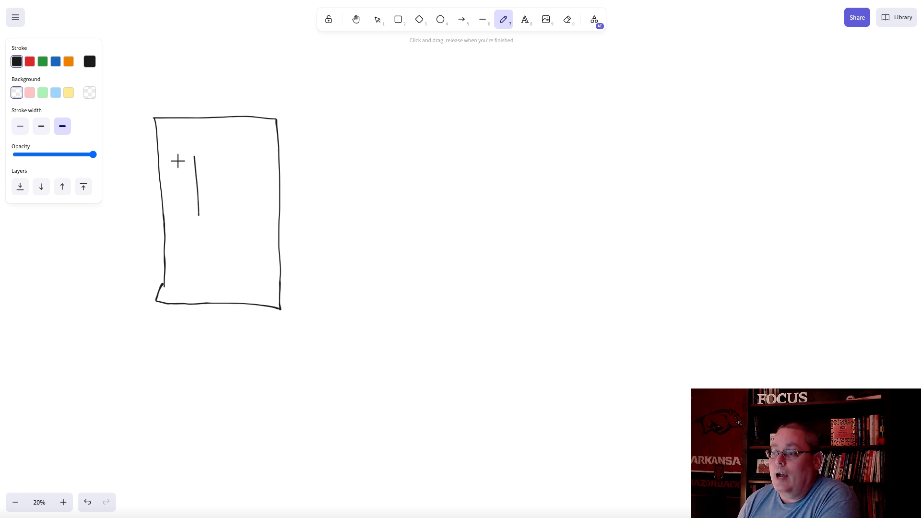
pyautogui.moveTo(176, 157); pyautogui.dragTo(224, 155)
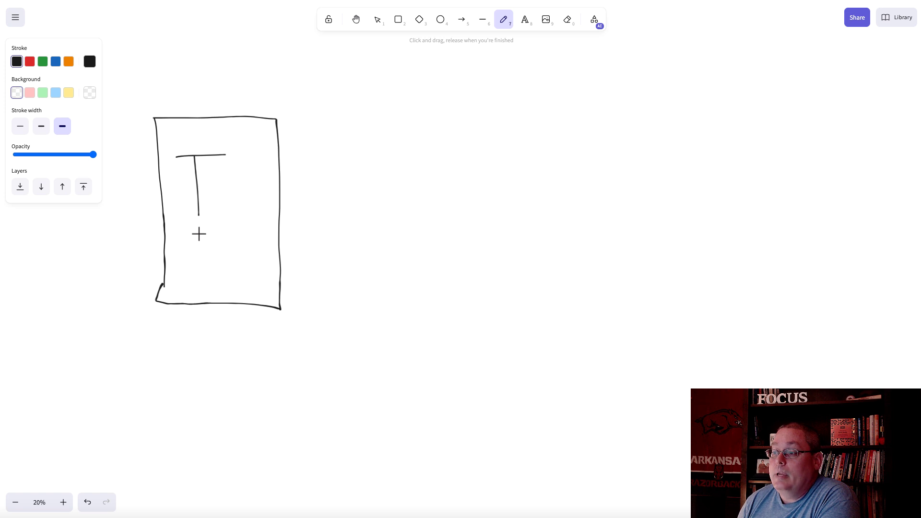
pyautogui.moveTo(200, 250)
pyautogui.mouseDown()
pyautogui.moveTo(257, 235)
pyautogui.moveTo(216, 263)
pyautogui.moveTo(198, 261)
pyautogui.moveTo(249, 274)
pyautogui.moveTo(209, 277)
pyautogui.mouseUp()
# Step: Draw an arrow right to a second page box containing an envelope
pyautogui.moveTo(272, 197)
pyautogui.mouseDown()
pyautogui.moveTo(389, 216)
pyautogui.moveTo(405, 201)
pyautogui.moveTo(383, 181)
pyautogui.mouseUp()
pyautogui.moveTo(446, 131); pyautogui.dragTo(430, 338)
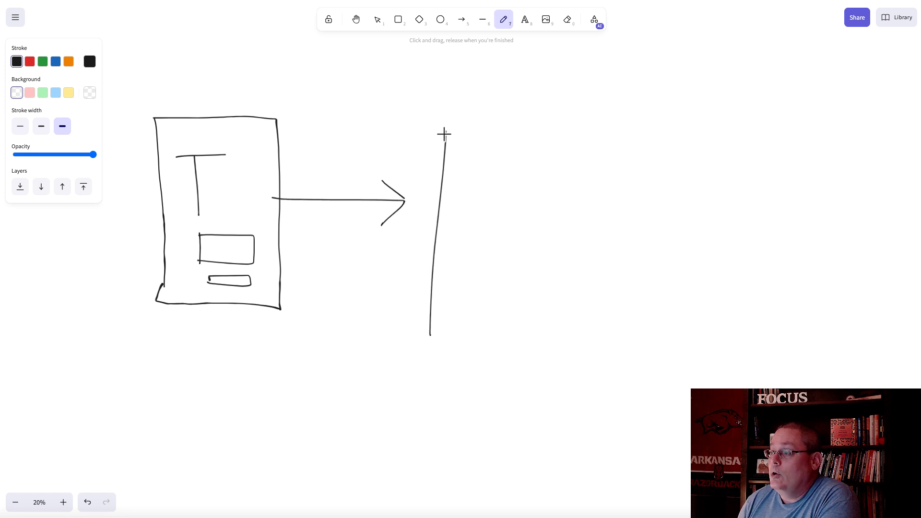
pyautogui.moveTo(444, 134)
pyautogui.mouseDown()
pyautogui.moveTo(456, 131)
pyautogui.moveTo(609, 337)
pyautogui.moveTo(428, 353)
pyautogui.moveTo(430, 327)
pyautogui.mouseUp()
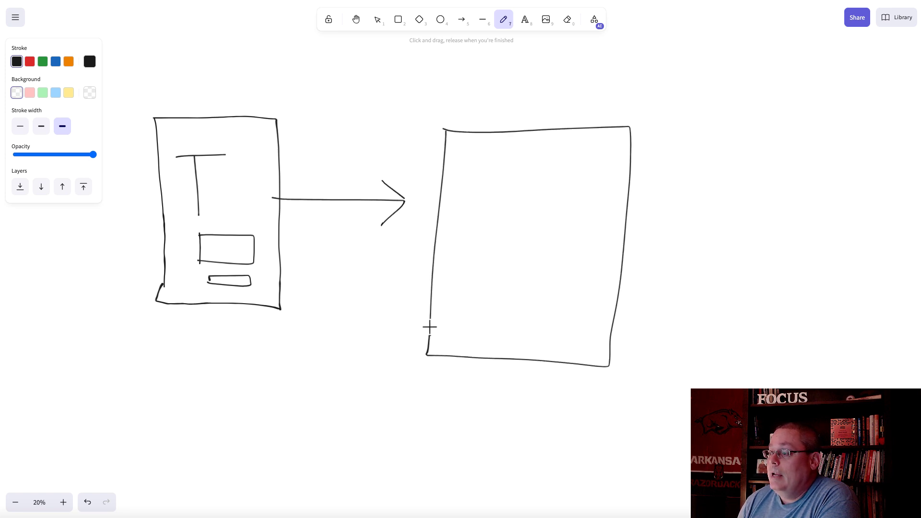
pyautogui.moveTo(480, 200)
pyautogui.mouseDown()
pyautogui.moveTo(474, 261)
pyautogui.moveTo(567, 220)
pyautogui.moveTo(481, 189)
pyautogui.moveTo(463, 193)
pyautogui.moveTo(510, 232)
pyautogui.moveTo(556, 194)
pyautogui.mouseUp()
# Step: Handwrite the label 'Top' above the arrow
pyautogui.moveTo(345, 64); pyautogui.dragTo(343, 126)
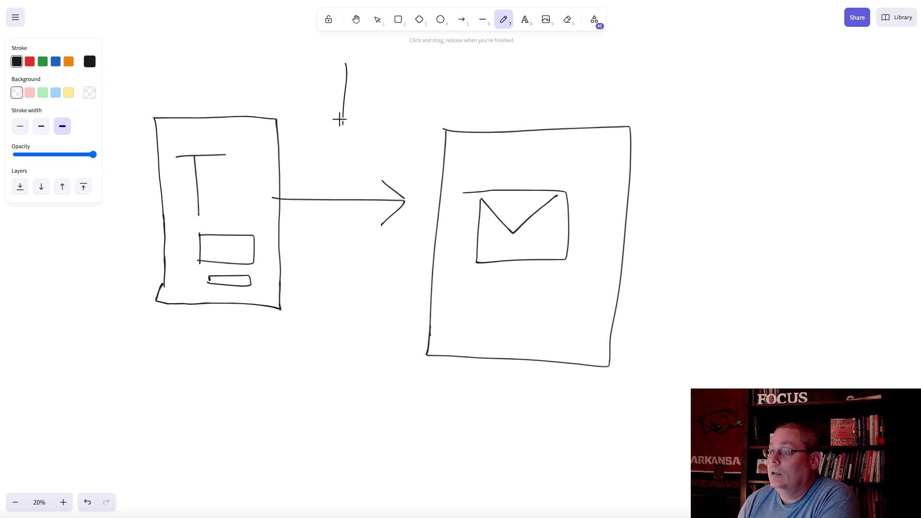
pyautogui.moveTo(305, 71); pyautogui.dragTo(417, 53)
pyautogui.moveTo(386, 94); pyautogui.dragTo(433, 164)
pyautogui.moveTo(436, 92); pyautogui.dragTo(404, 108)
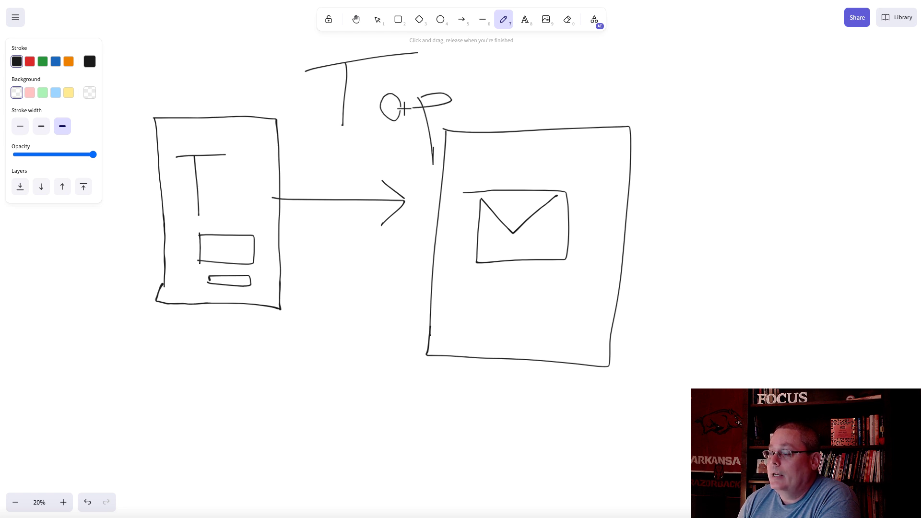
# Step: Draw a column of three stacked envelopes on the right for the email sequence
pyautogui.moveTo(703, 82); pyautogui.dragTo(713, 125)
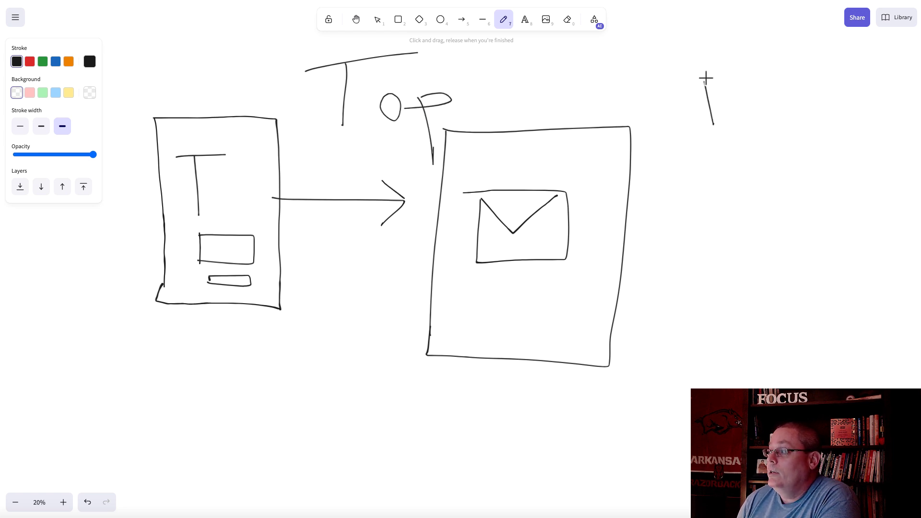
pyautogui.moveTo(703, 80)
pyautogui.mouseDown()
pyautogui.moveTo(773, 73)
pyautogui.moveTo(715, 124)
pyautogui.mouseUp()
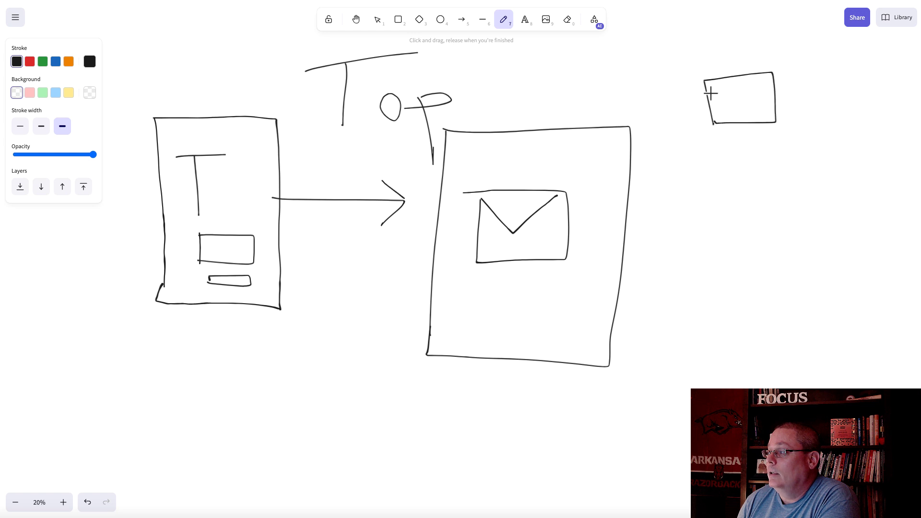
pyautogui.moveTo(704, 83)
pyautogui.mouseDown()
pyautogui.moveTo(736, 101)
pyautogui.moveTo(770, 75)
pyautogui.mouseUp()
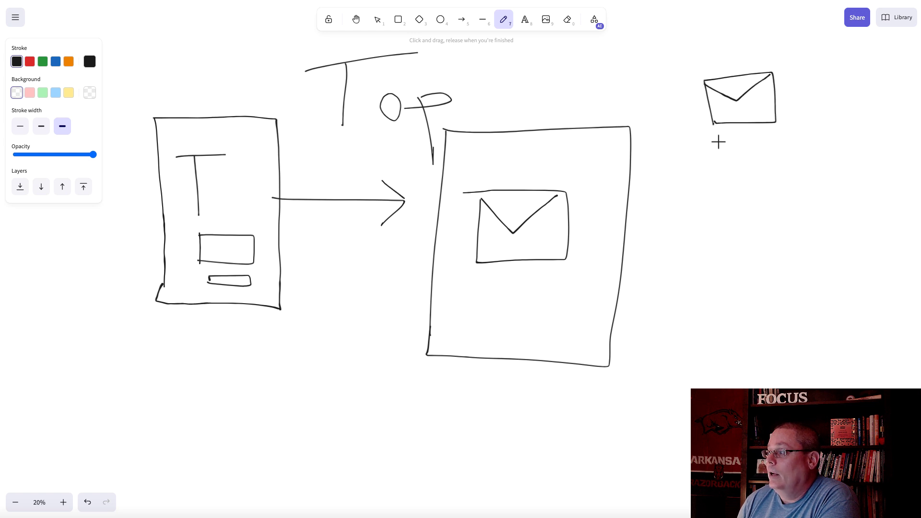
pyautogui.moveTo(718, 144); pyautogui.dragTo(722, 177)
pyautogui.moveTo(715, 144)
pyautogui.mouseDown()
pyautogui.moveTo(781, 144)
pyautogui.moveTo(744, 197)
pyautogui.moveTo(722, 169)
pyautogui.moveTo(719, 144)
pyautogui.moveTo(746, 175)
pyautogui.moveTo(780, 148)
pyautogui.mouseUp()
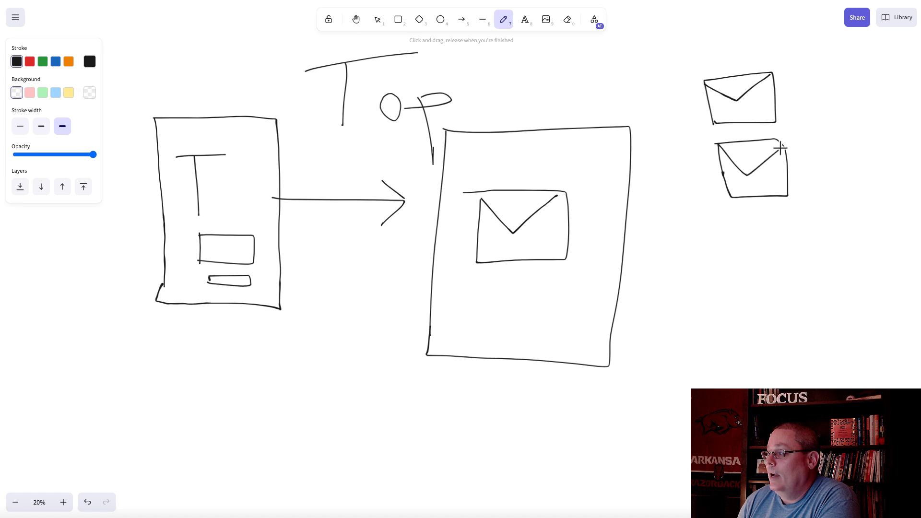
pyautogui.moveTo(722, 228)
pyautogui.mouseDown()
pyautogui.moveTo(734, 263)
pyautogui.moveTo(788, 219)
pyautogui.moveTo(799, 261)
pyautogui.moveTo(727, 264)
pyautogui.moveTo(737, 237)
pyautogui.moveTo(788, 229)
pyautogui.mouseUp()
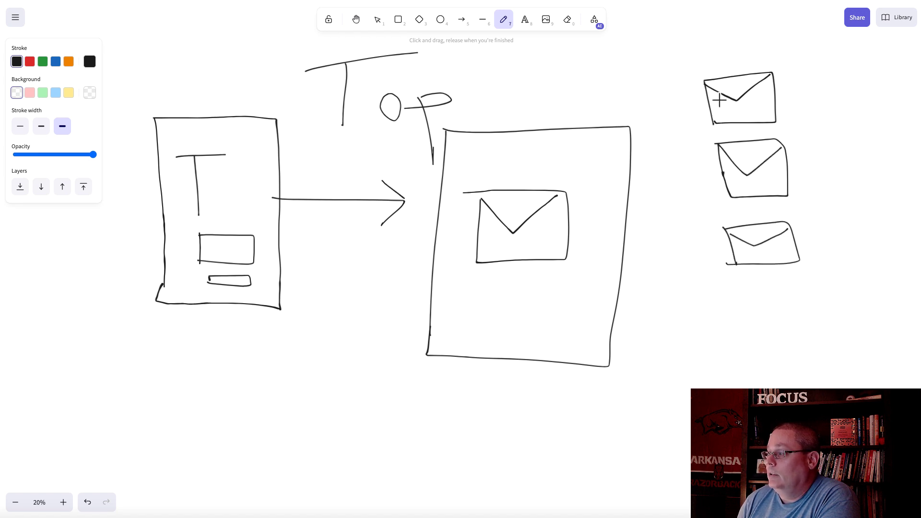
# Step: Add an M above the envelopes and an arrow leading to a $ sign
pyautogui.moveTo(682, 49); pyautogui.dragTo(750, 56)
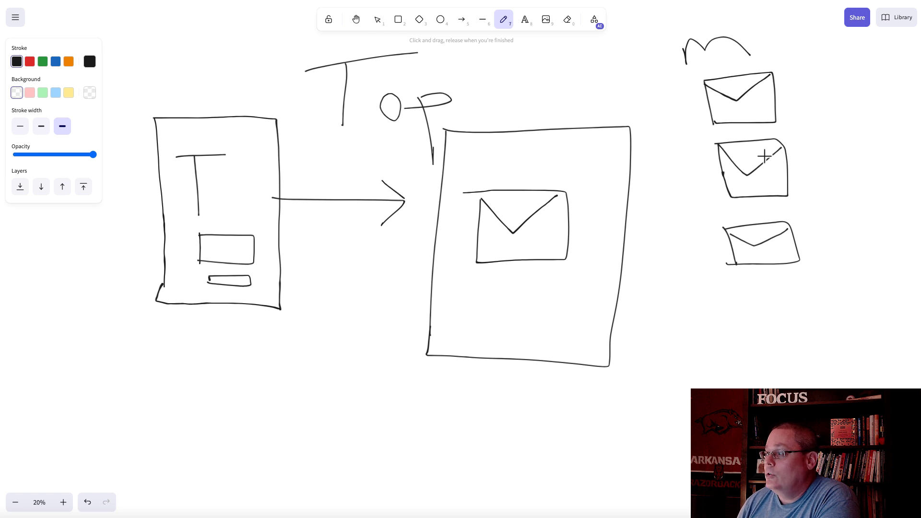
pyautogui.moveTo(818, 156)
pyautogui.mouseDown()
pyautogui.moveTo(838, 154)
pyautogui.moveTo(836, 174)
pyautogui.moveTo(809, 120)
pyautogui.moveTo(853, 93)
pyautogui.moveTo(859, 111)
pyautogui.mouseUp()
pyautogui.moveTo(857, 144)
pyautogui.mouseDown()
pyautogui.moveTo(870, 144)
pyautogui.moveTo(860, 181)
pyautogui.moveTo(858, 165)
pyautogui.moveTo(862, 194)
pyautogui.moveTo(877, 198)
pyautogui.mouseUp()
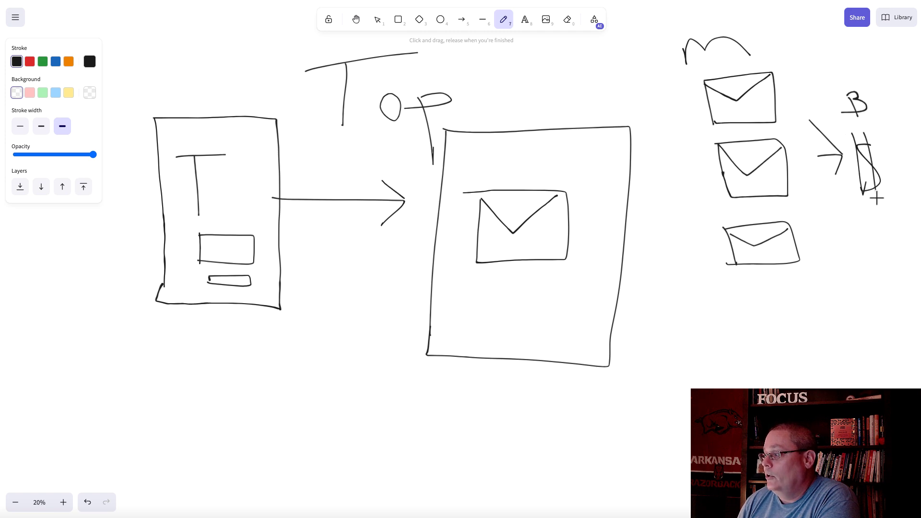